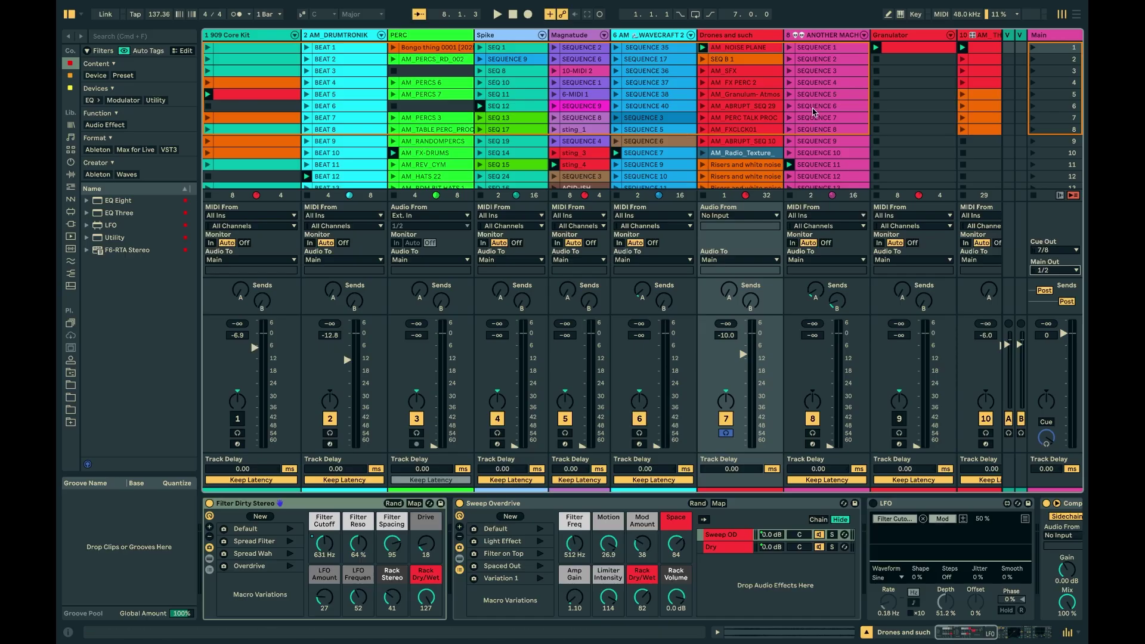
# Step: Enable Link in the Live set and switch to Traktor Pro 4
pyautogui.hscroll(3, 813, 111)
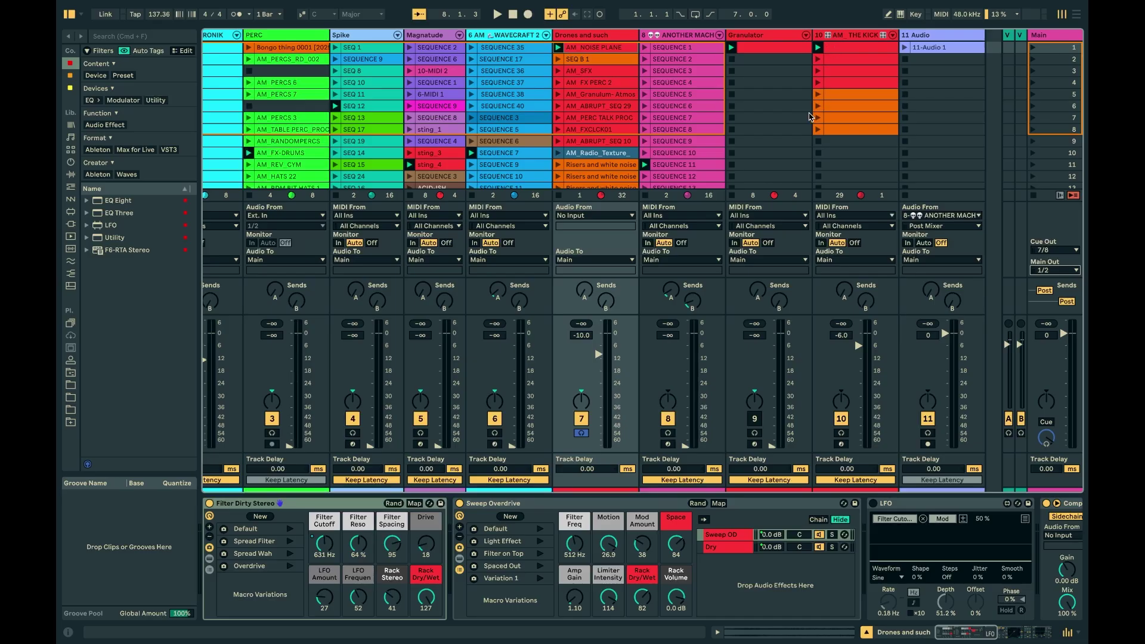
pyautogui.hscroll(-3, 266, 53)
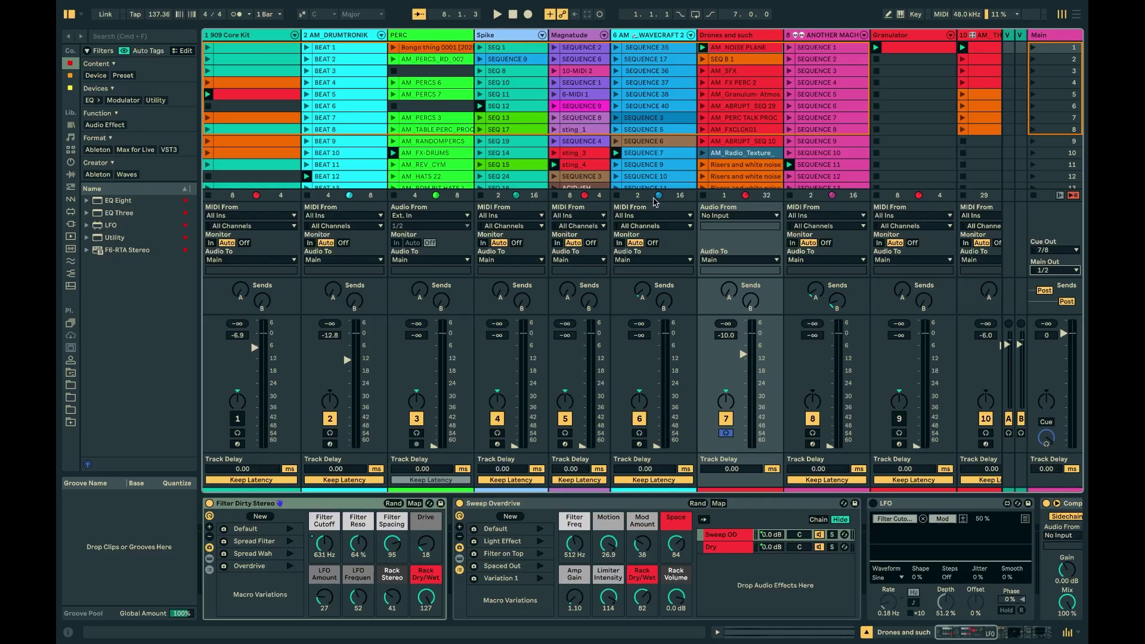
pyautogui.click(102, 16)
pyautogui.hotkey('ctrl', 'Left')
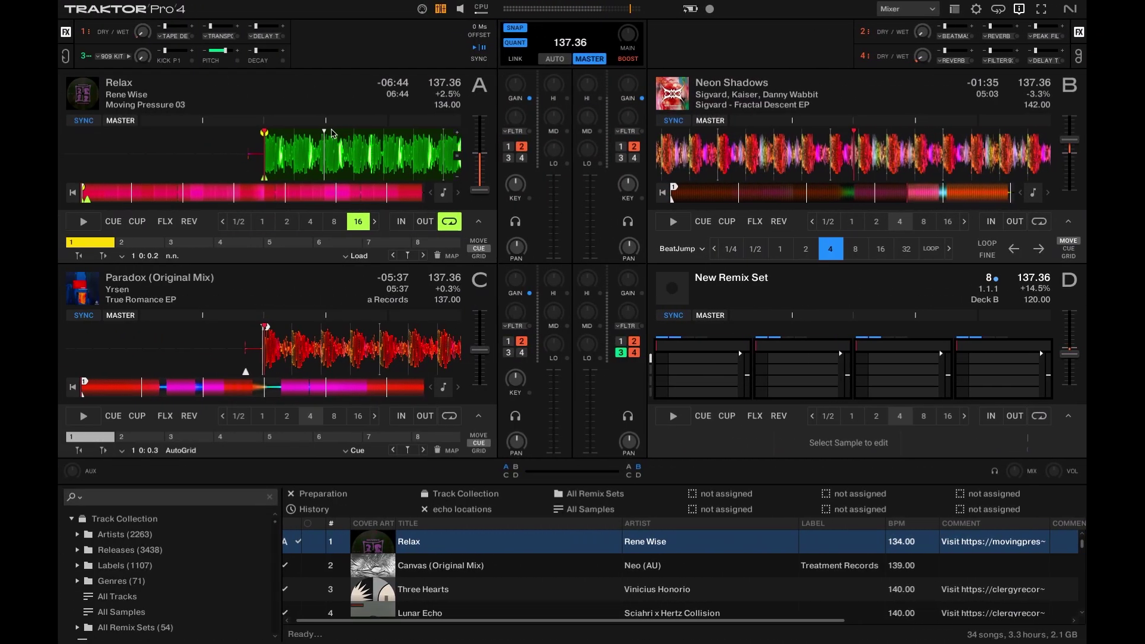
# Step: Review the External Sync preferences for the external clock source and the MIDI clock setting
pyautogui.click(976, 10)
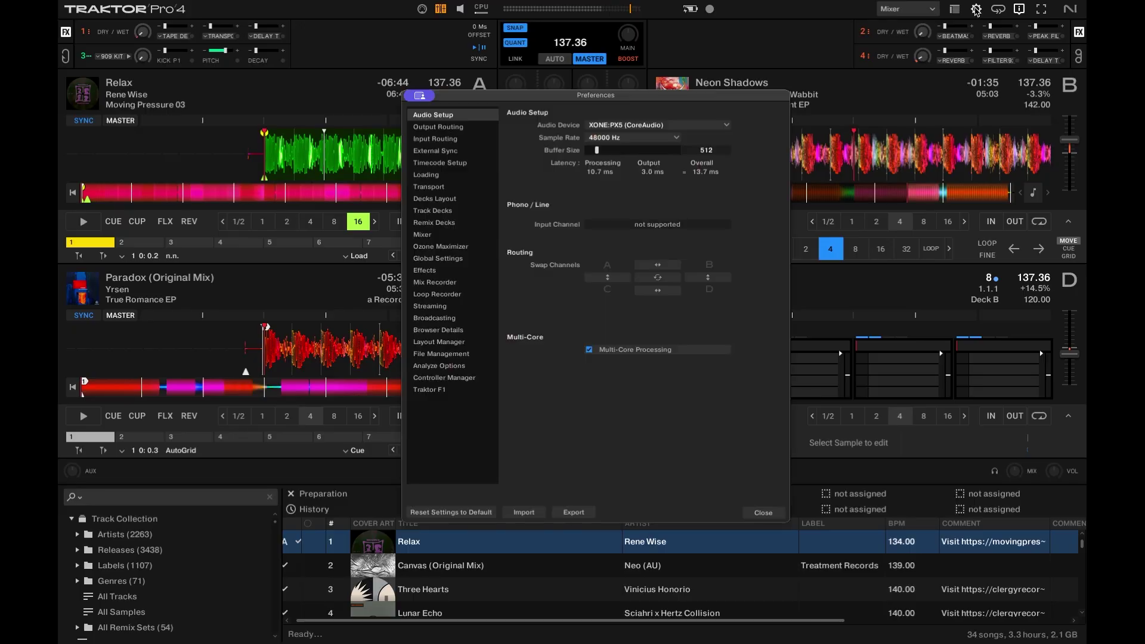
pyautogui.click(458, 153)
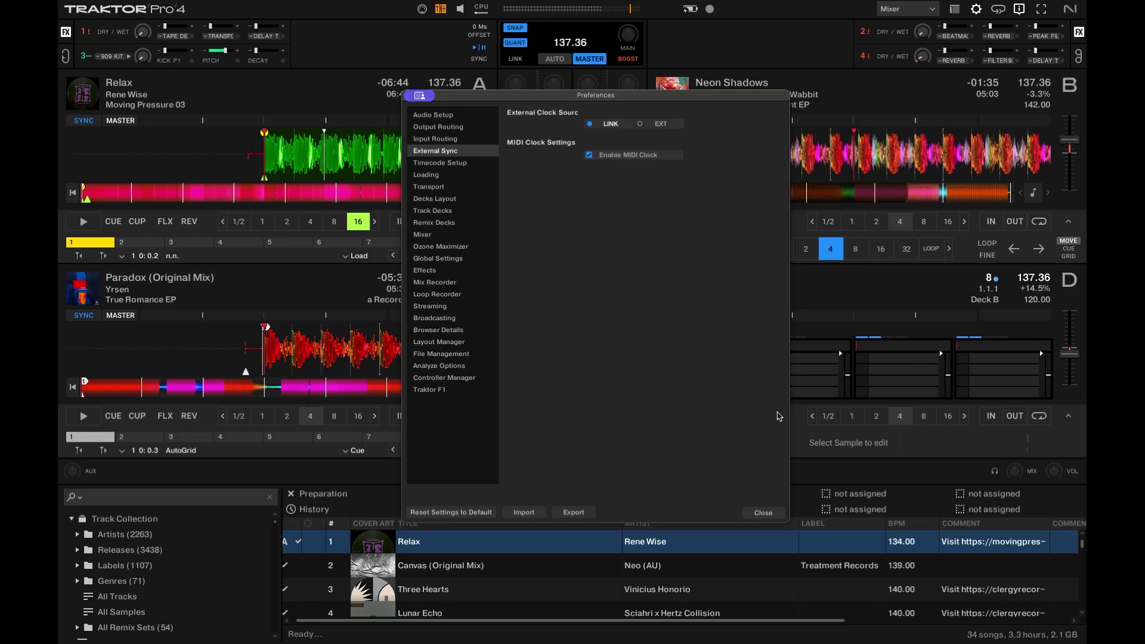
pyautogui.click(763, 513)
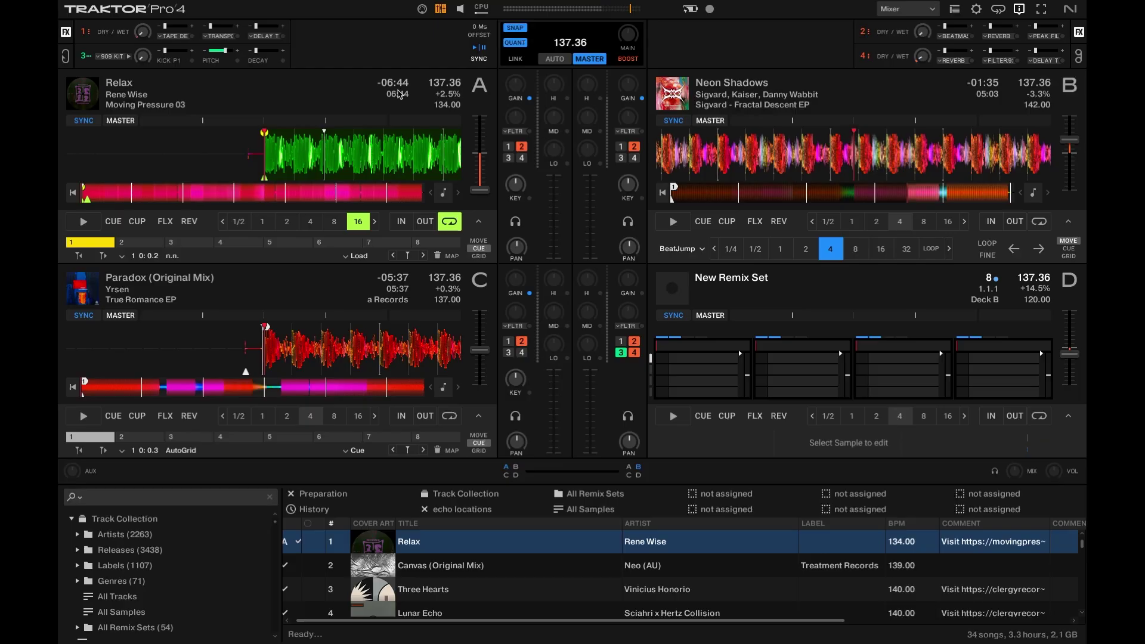
# Step: Turn on Link in the master clock, set the shared tempo to 140.16 BPM, and return to Ableton Live
pyautogui.click(515, 58)
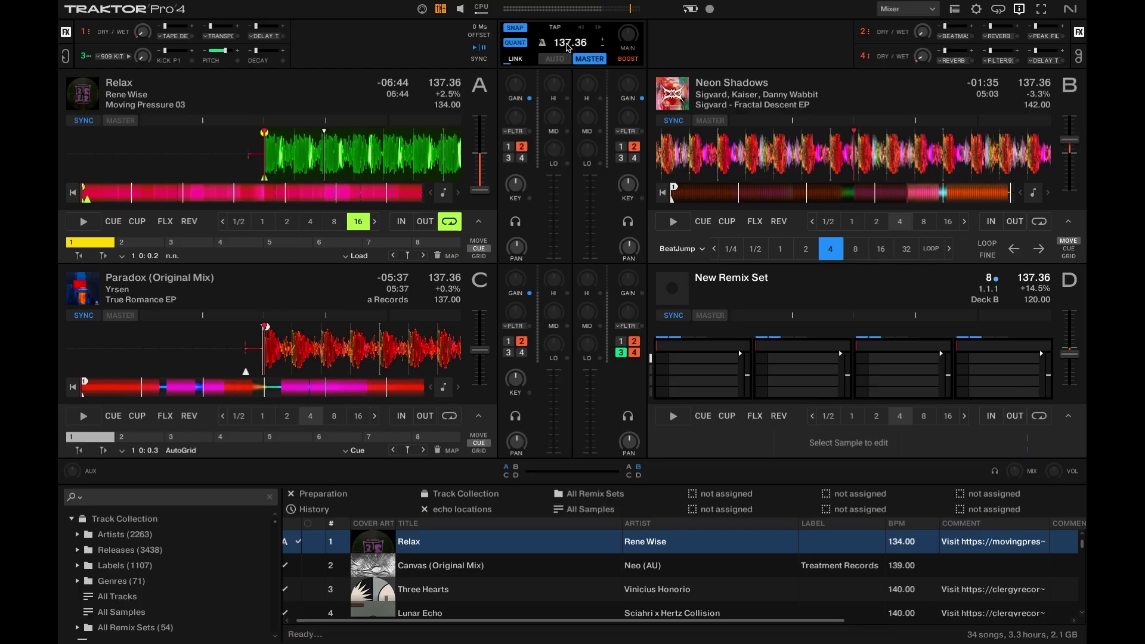
pyautogui.moveTo(567, 47); pyautogui.dragTo(570, 31)
pyautogui.press('super+Tab')
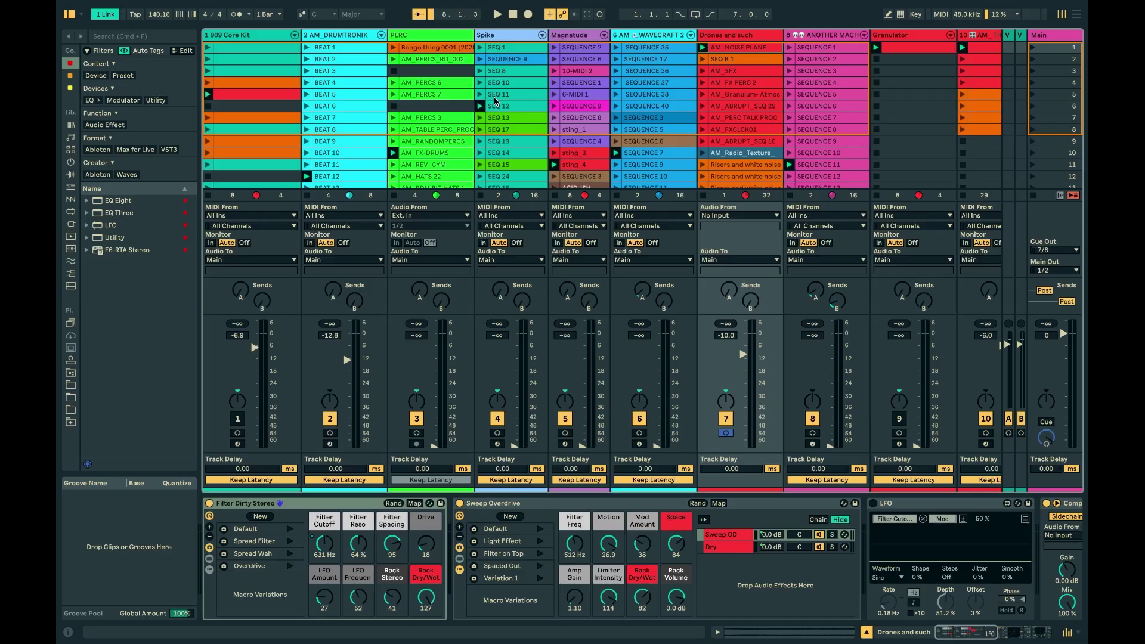
# Step: Review which hardware outputs are enabled in the Output Config and set the Main Out to 7/8
pyautogui.click(1044, 271)
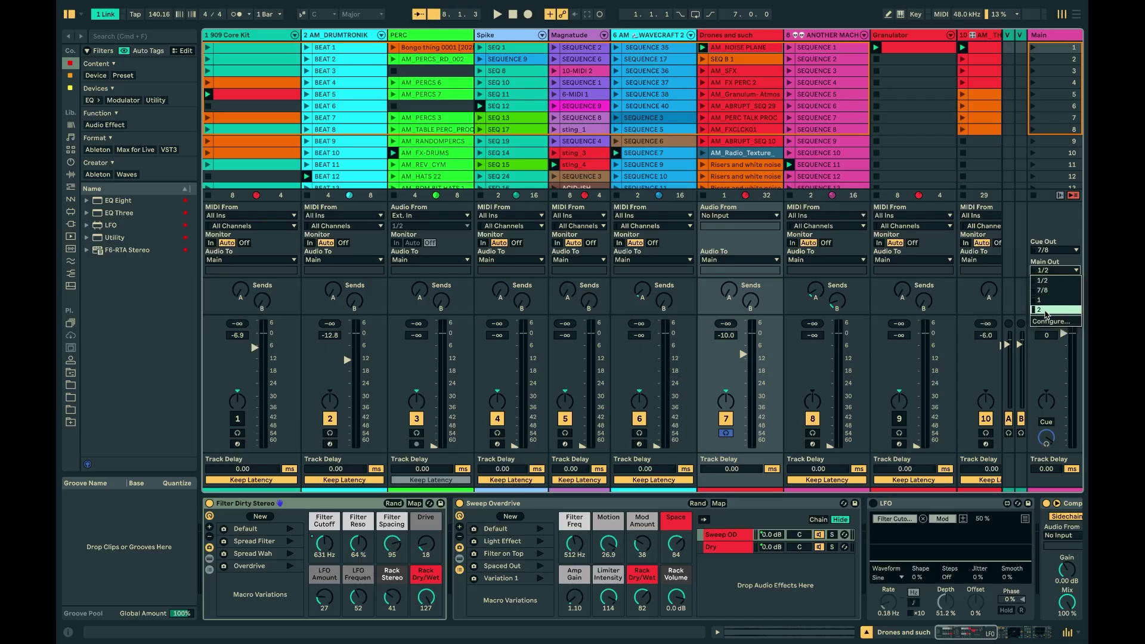
pyautogui.click(1047, 322)
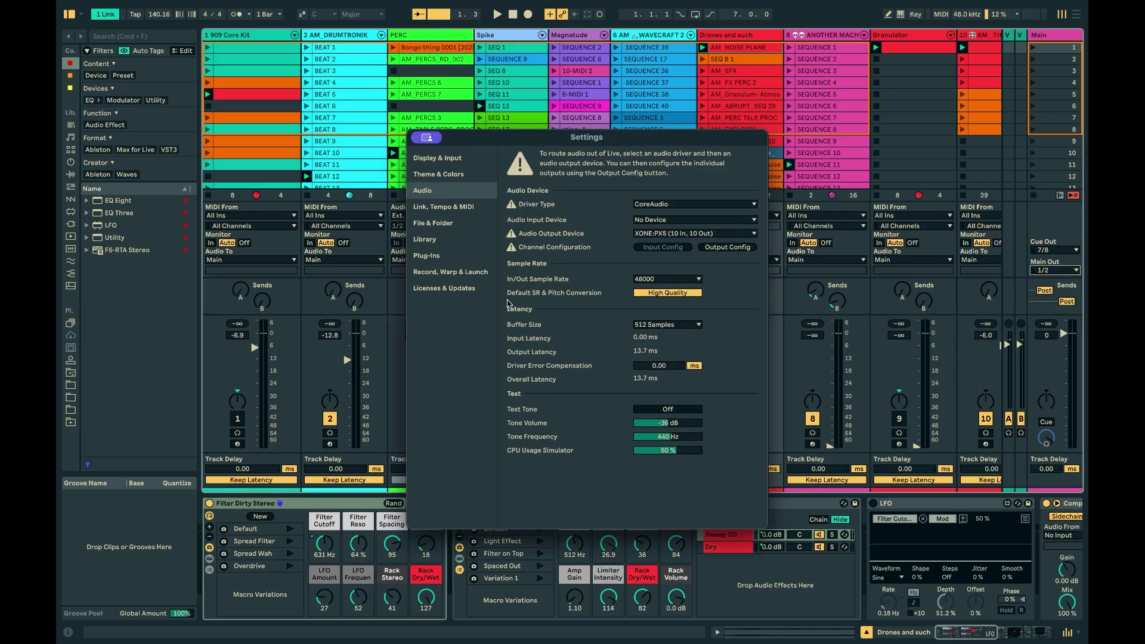
pyautogui.click(728, 248)
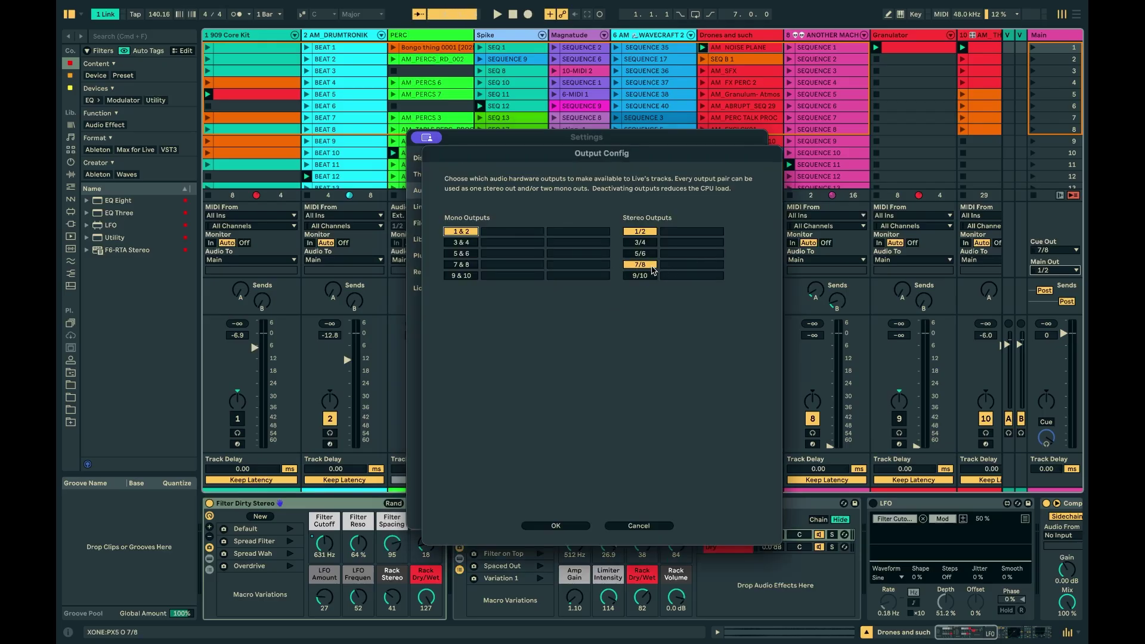
pyautogui.click(555, 526)
pyautogui.press('Escape')
pyautogui.click(1040, 272)
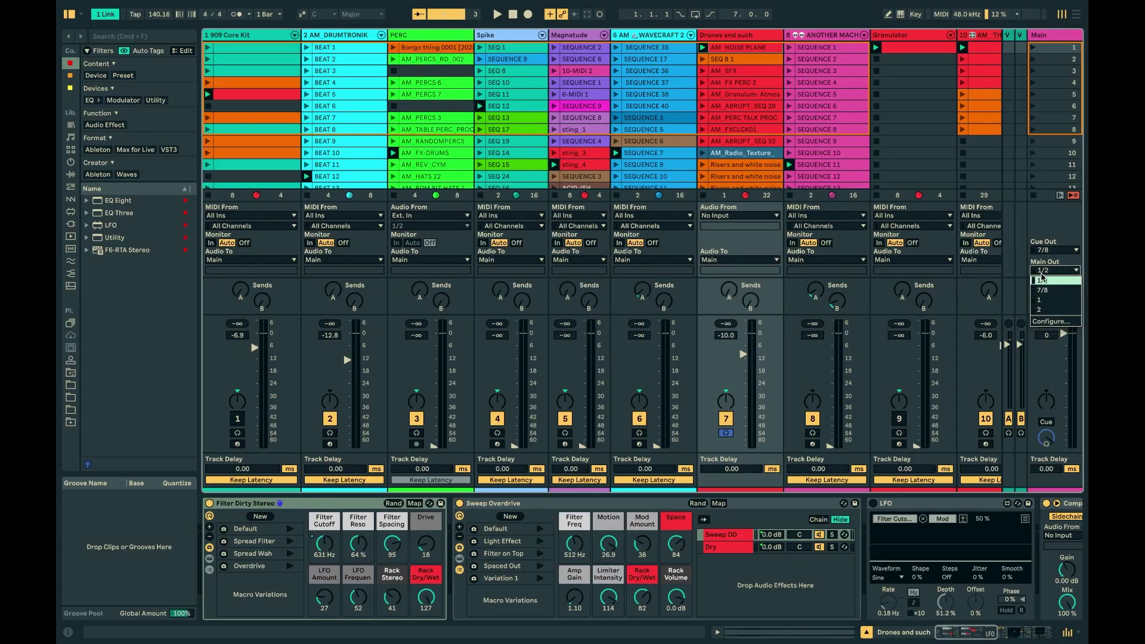
pyautogui.click(1052, 291)
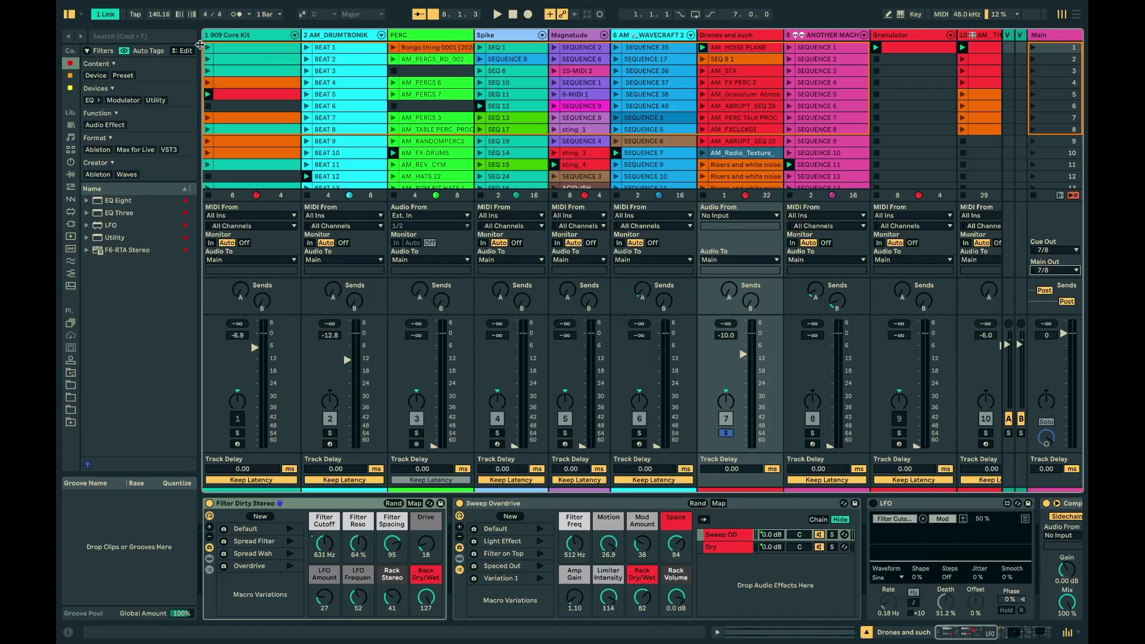
# Step: Select the Spike track and examine its device chain and the macro variations stored in the AM_SPIKE rack
pyautogui.click(498, 37)
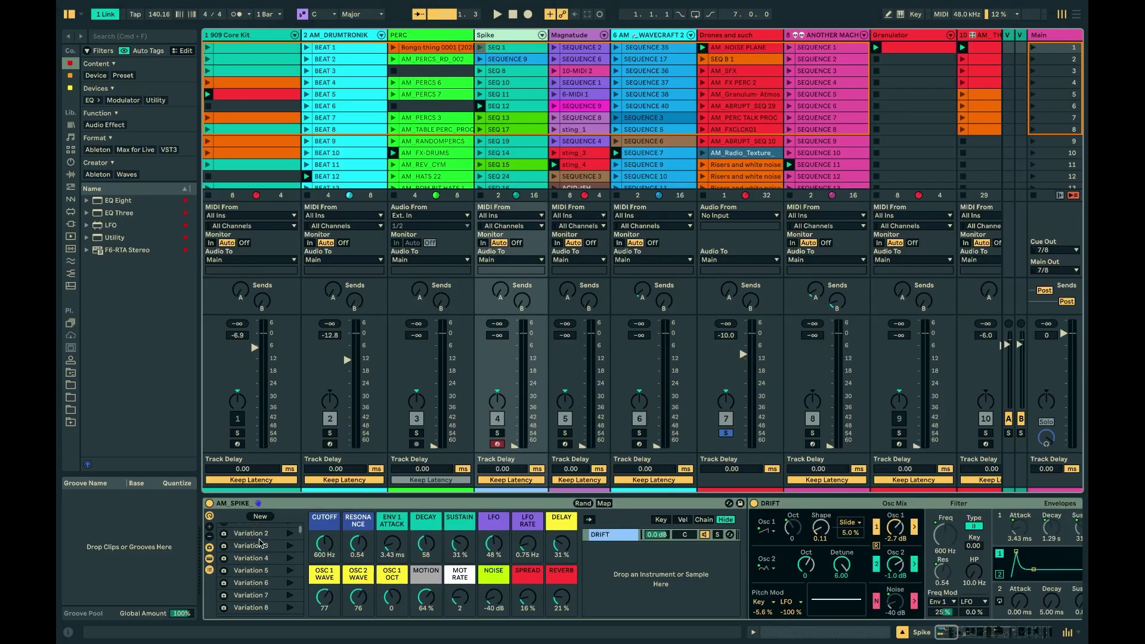
pyautogui.scroll(-3, 260, 543)
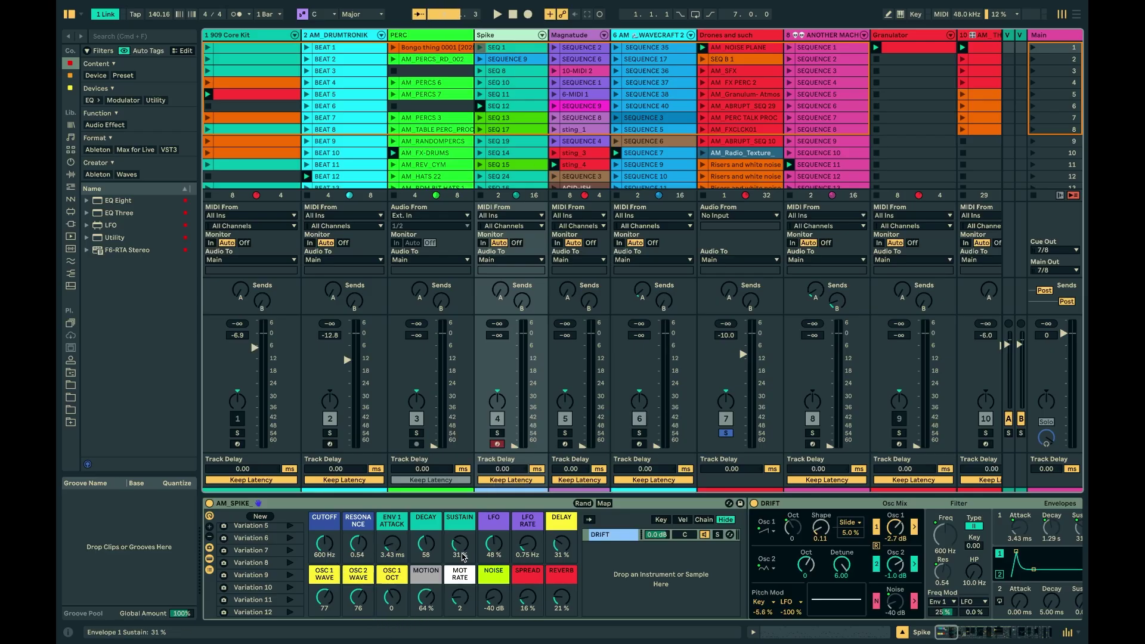
pyautogui.hscroll(5, 425, 571)
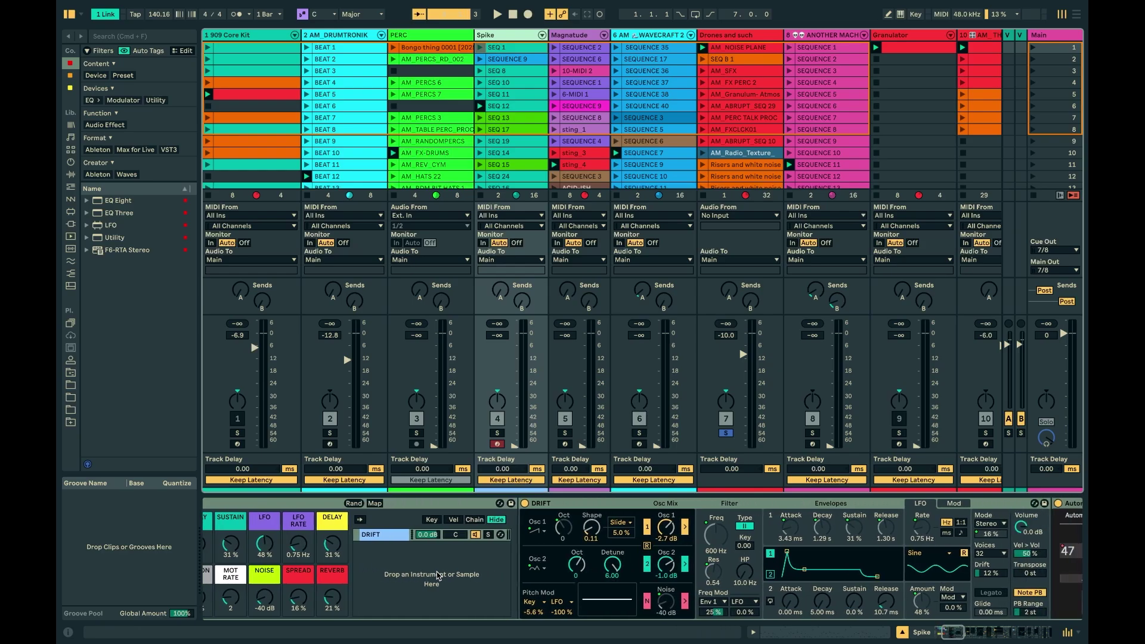
pyautogui.hscroll(1, 438, 575)
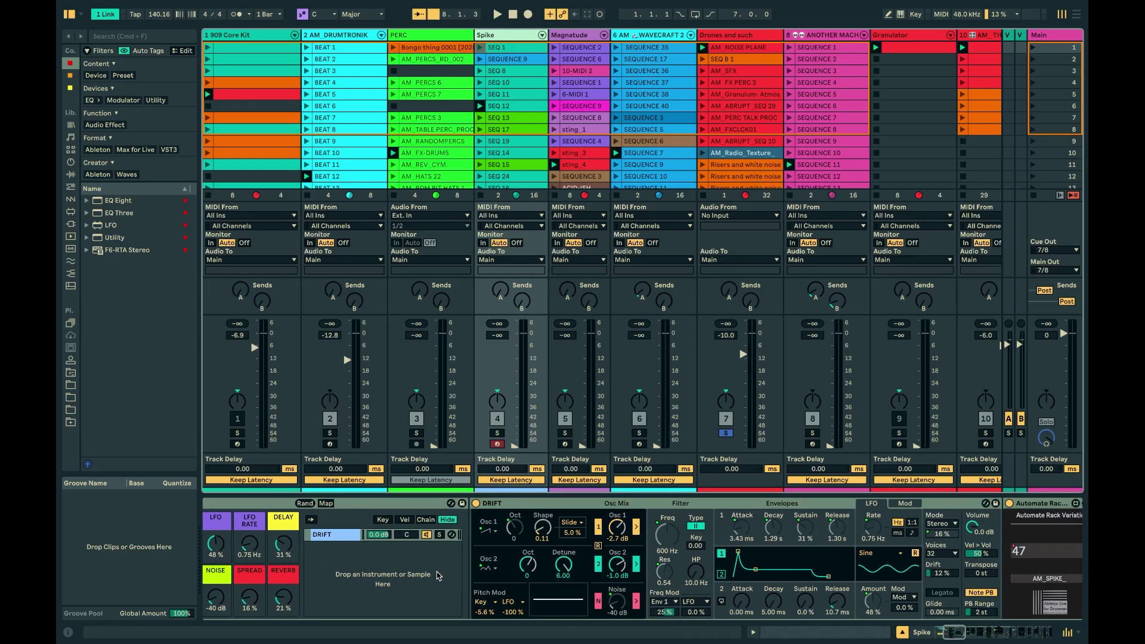
pyautogui.hscroll(-6, 438, 575)
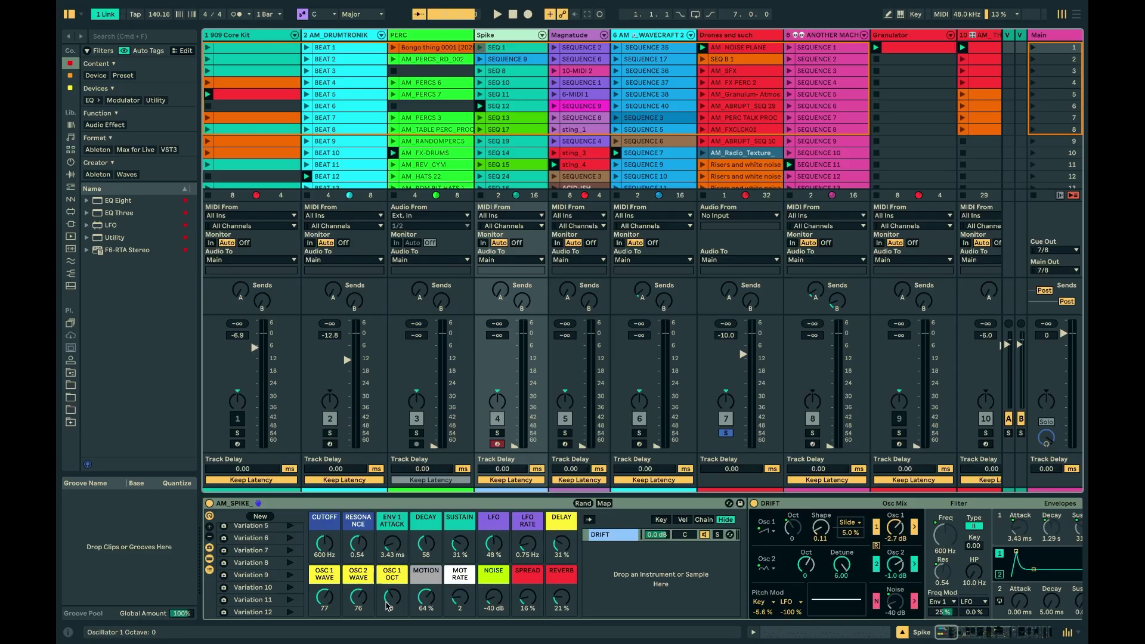
pyautogui.scroll(-10, 260, 587)
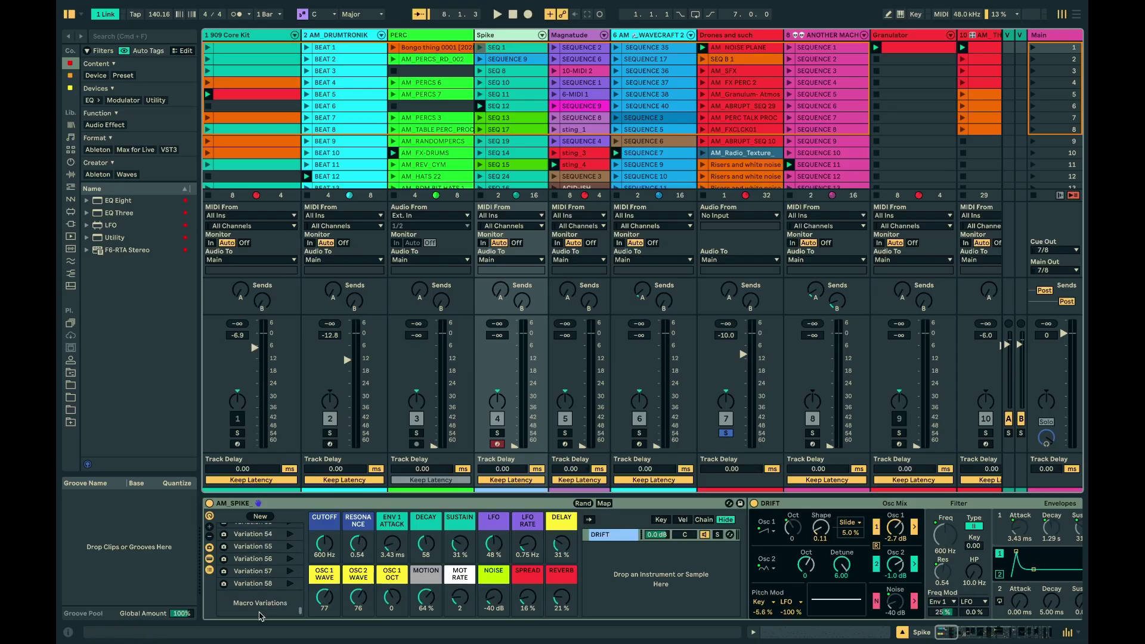
pyautogui.scroll(4, 260, 588)
pyautogui.scroll(4, 260, 582)
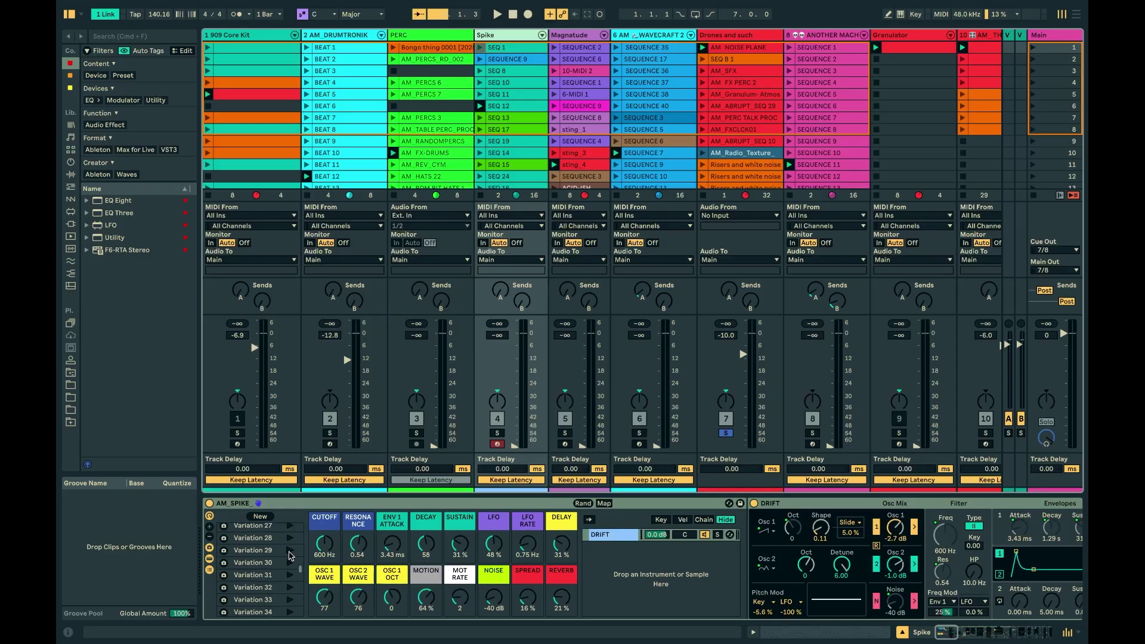
pyautogui.scroll(10, 292, 566)
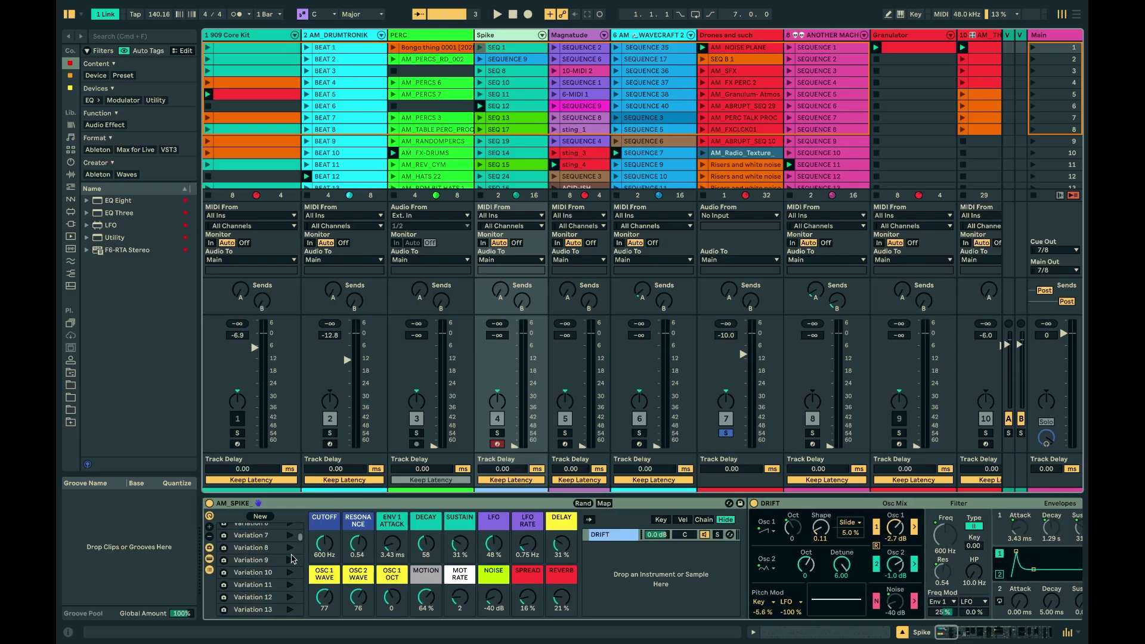
# Step: Launch macro Variation 9 and Variation 8 in succession in the AM_SPIKE rack
pyautogui.click(289, 562)
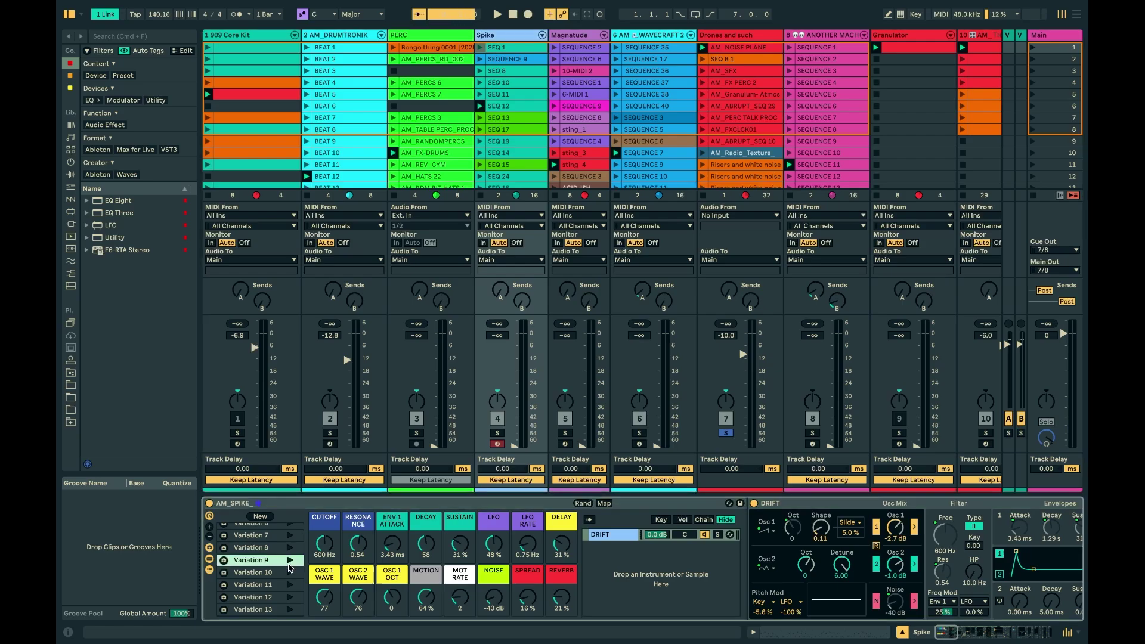
pyautogui.click(290, 563)
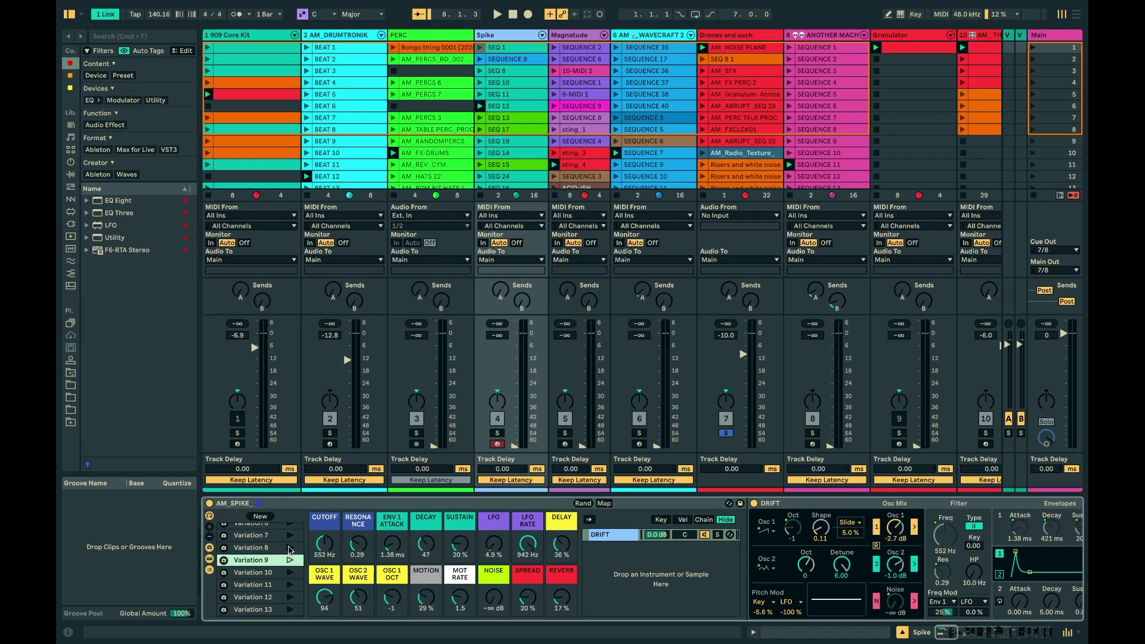
pyautogui.click(290, 548)
pyautogui.scroll(5, 290, 549)
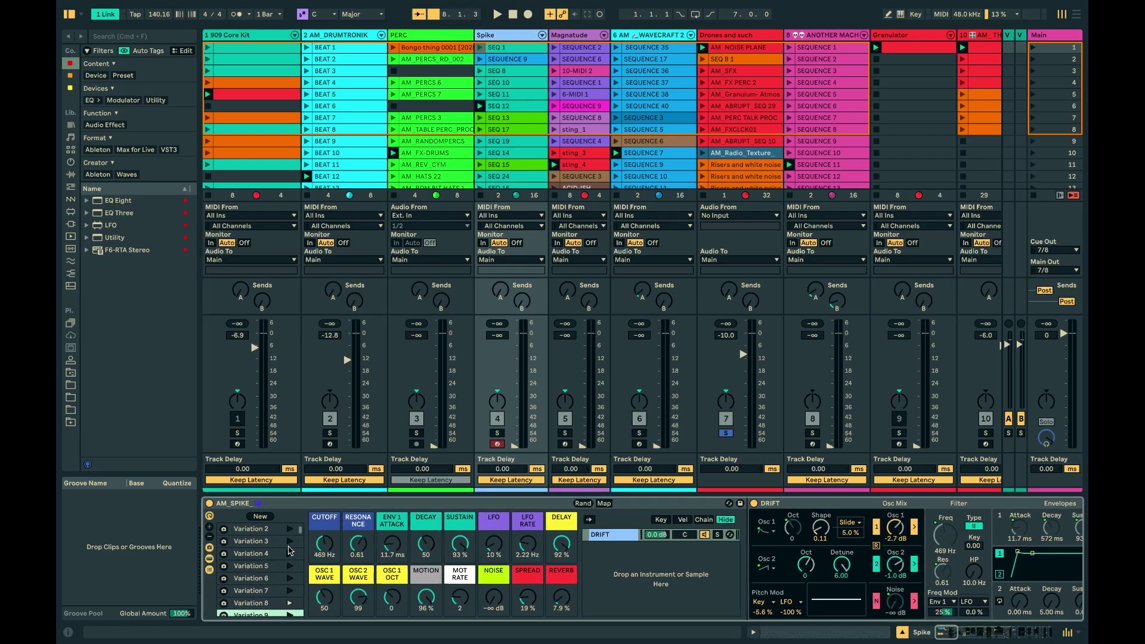
pyautogui.hscroll(1, 257, 569)
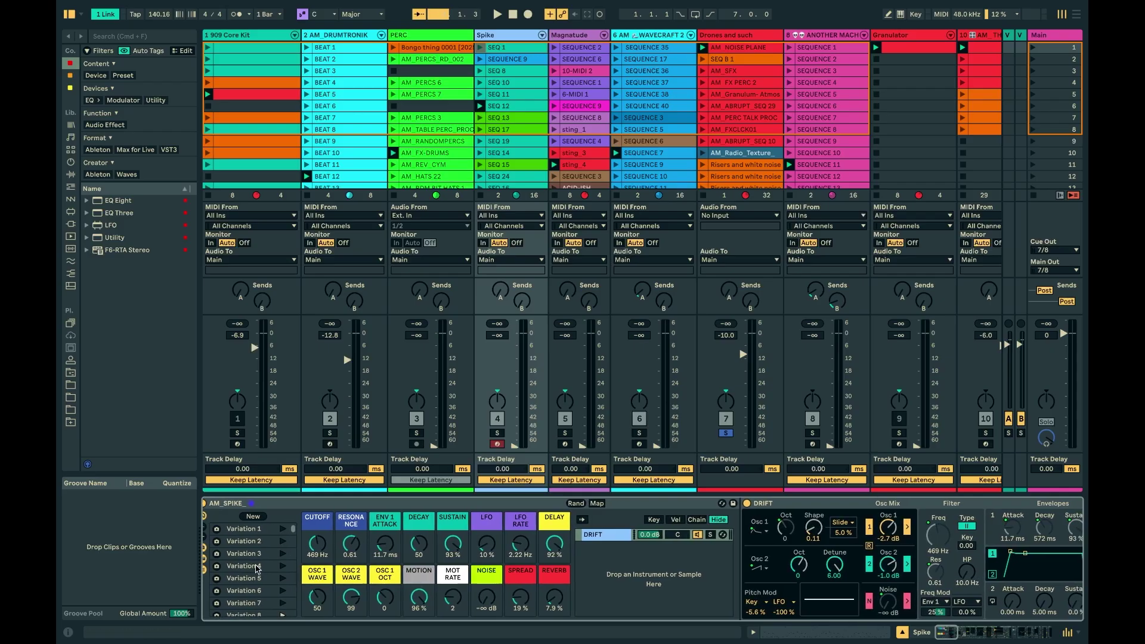
pyautogui.hscroll(-1, 258, 569)
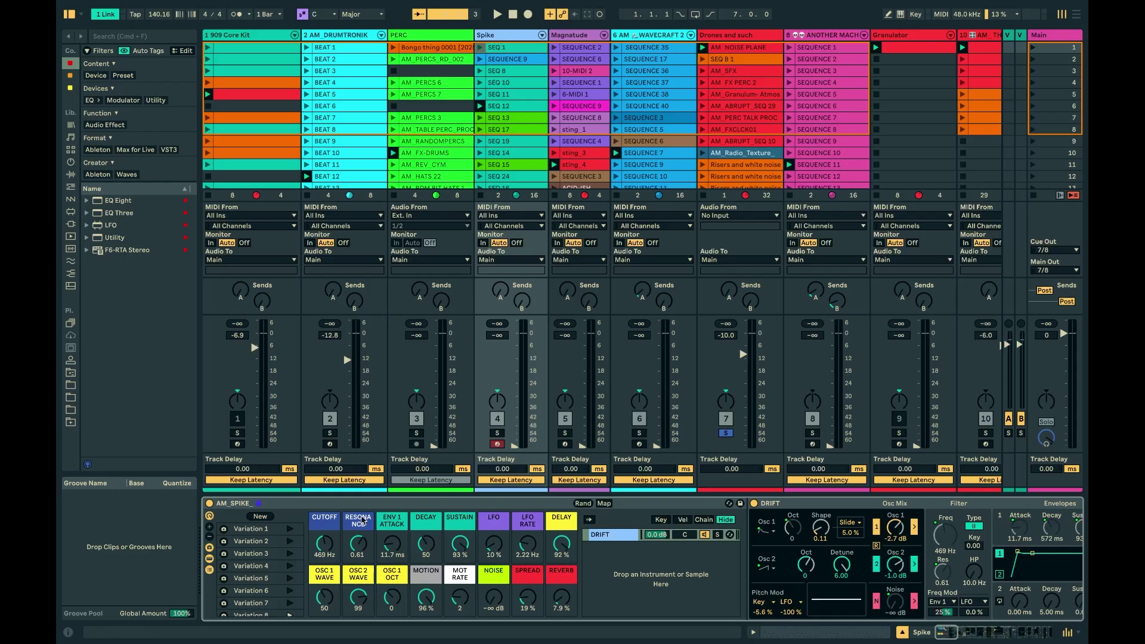
# Step: Show the SEQ 1 clip on the Spike track with its envelope for the AM_SPIKE rack's CUTOFF macro
pyautogui.click(754, 633)
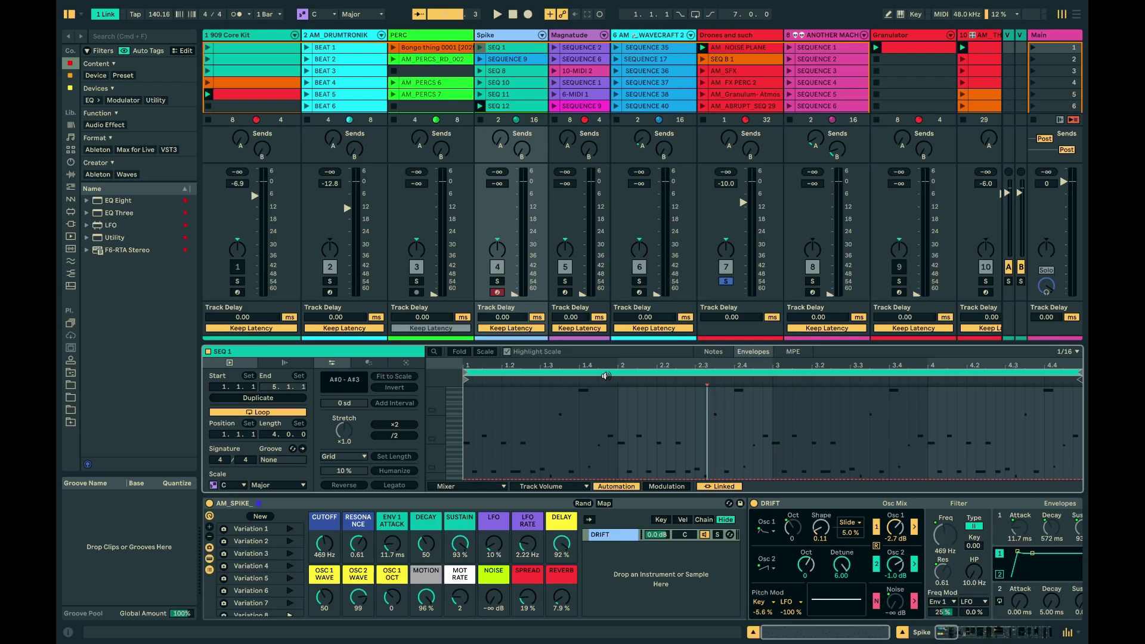
pyautogui.click(495, 49)
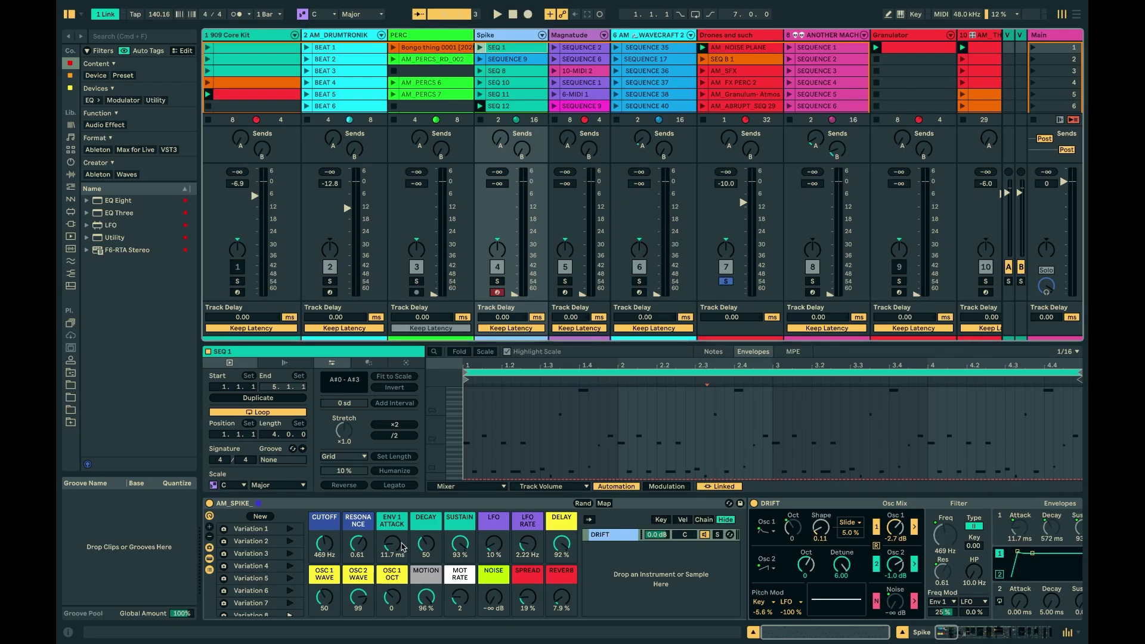
pyautogui.rightClick(324, 549)
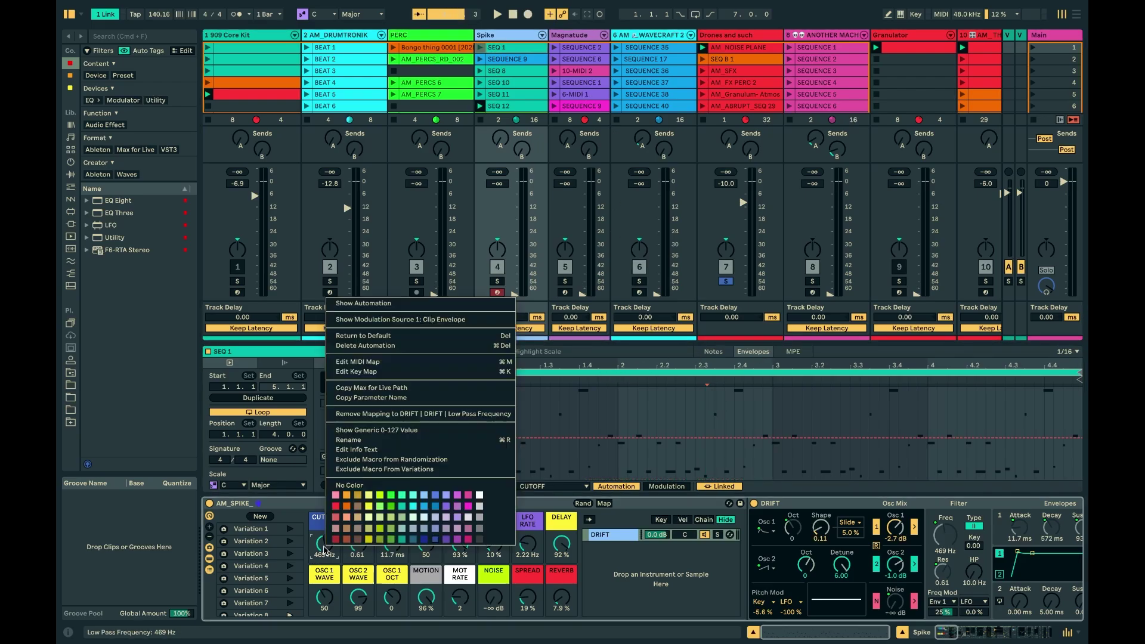
pyautogui.click(382, 334)
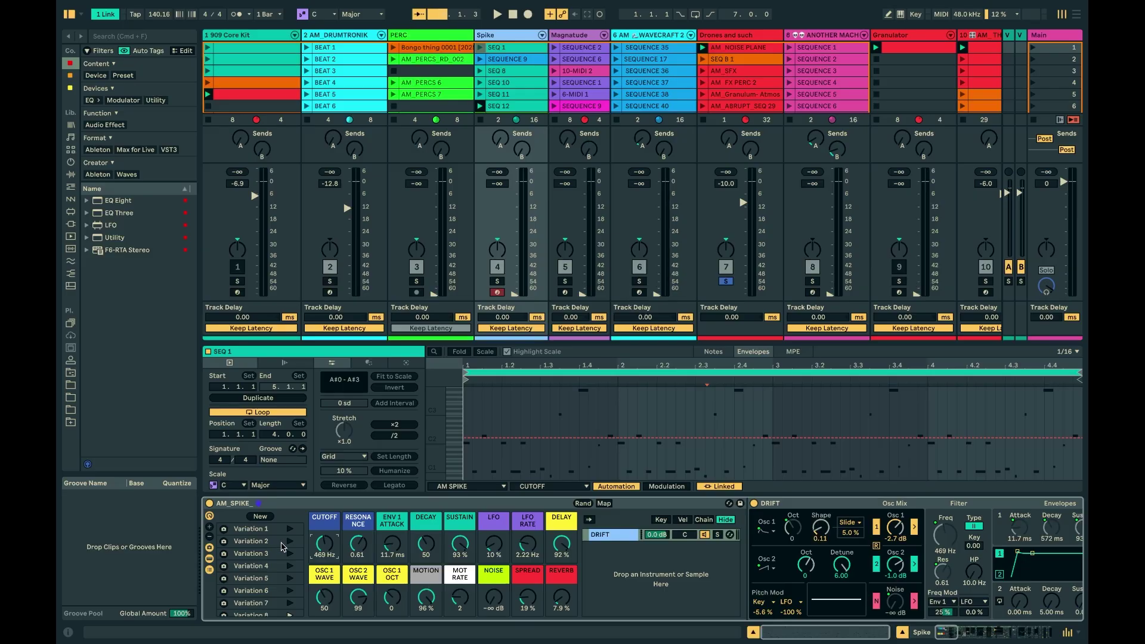
# Step: Look through the remaining macro variations stored in the AM_SPIKE rack and show the Automate Rack Variation device on the Spike track
pyautogui.scroll(-6, 275, 607)
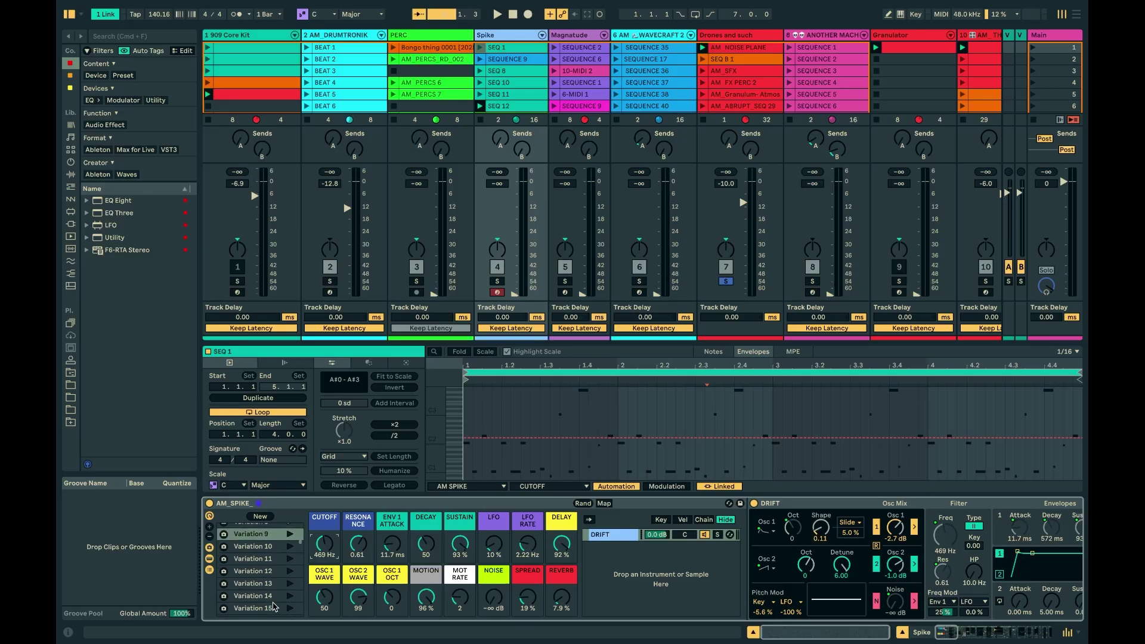
pyautogui.scroll(-1, 275, 607)
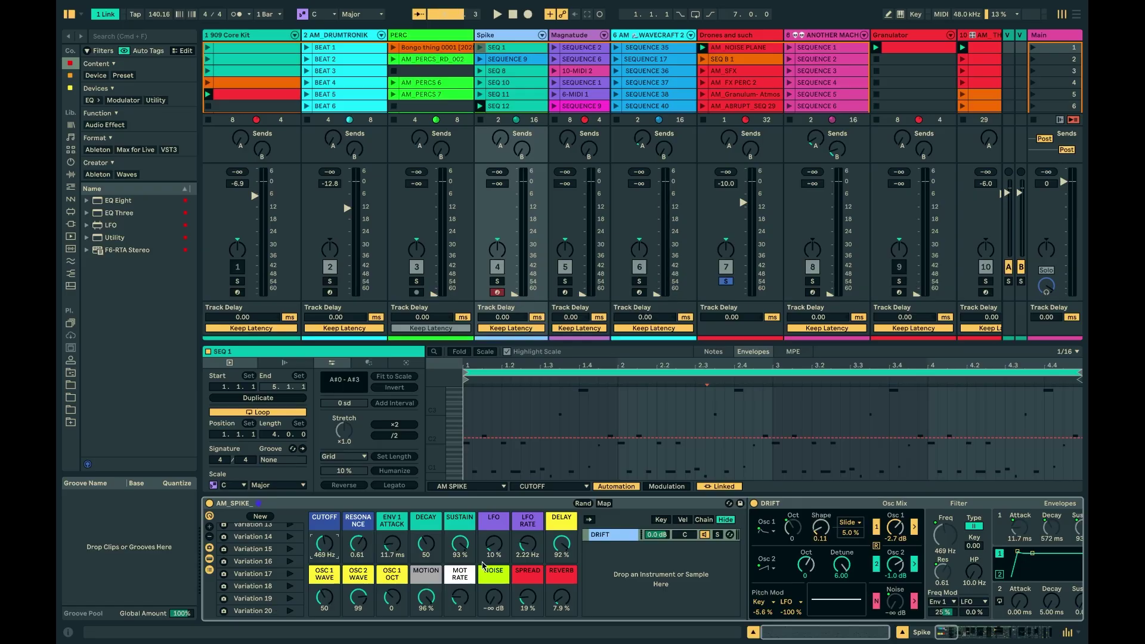
pyautogui.hscroll(5, 480, 565)
pyautogui.hscroll(3, 483, 566)
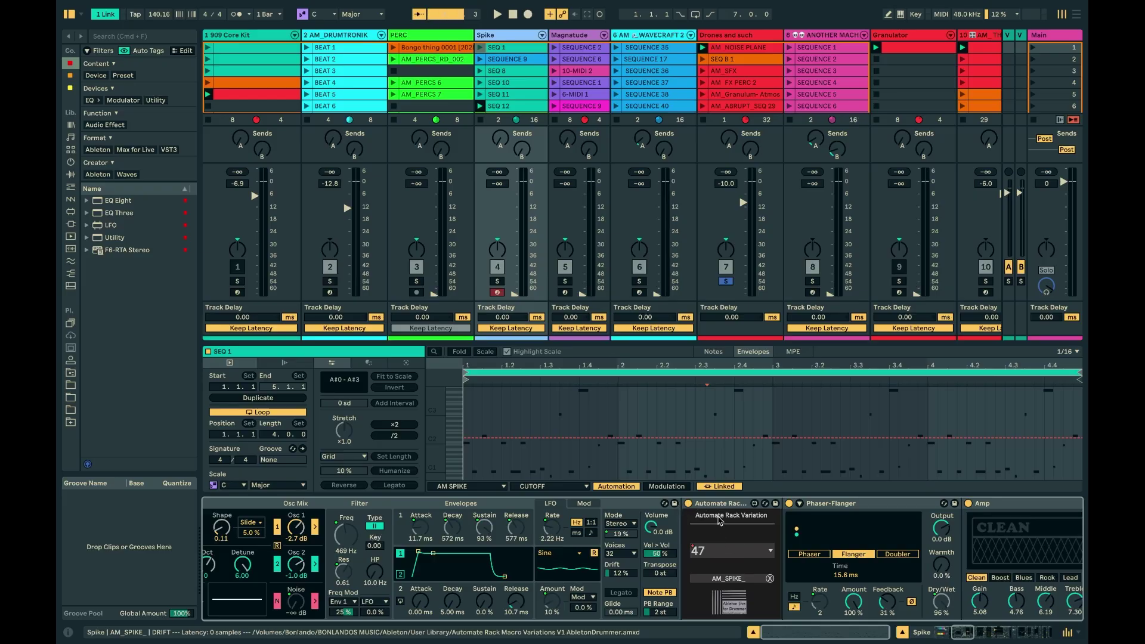
# Step: Unmap the Automate Rack Variation device, map it to the AM_SPIKE rack again, and select variation 15 in it
pyautogui.click(771, 578)
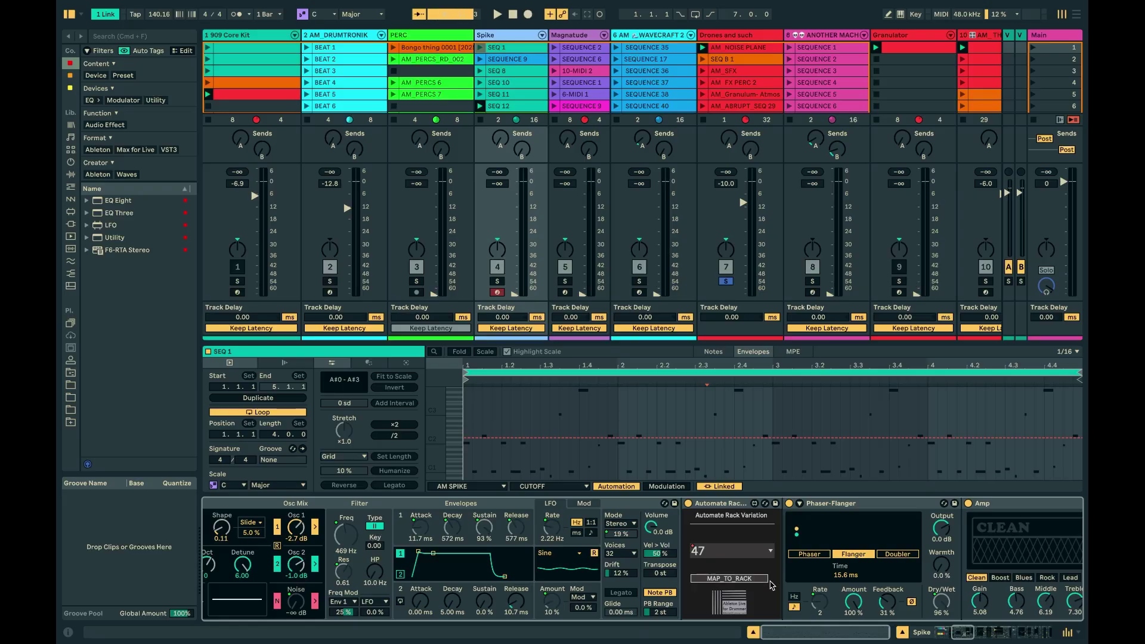
pyautogui.click(707, 579)
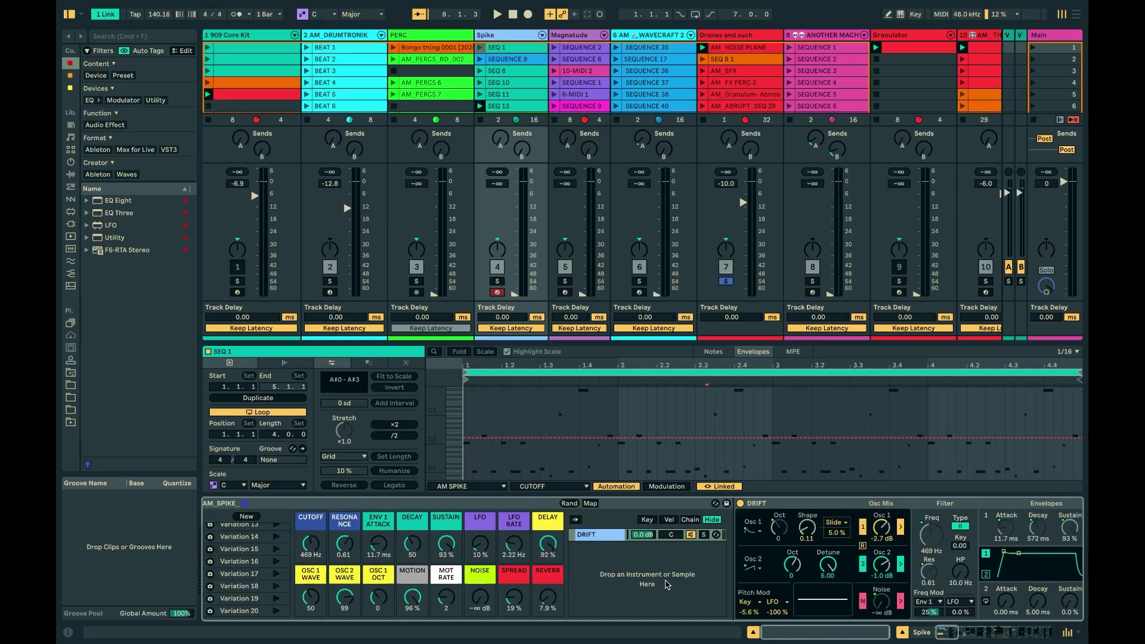
pyautogui.click(208, 504)
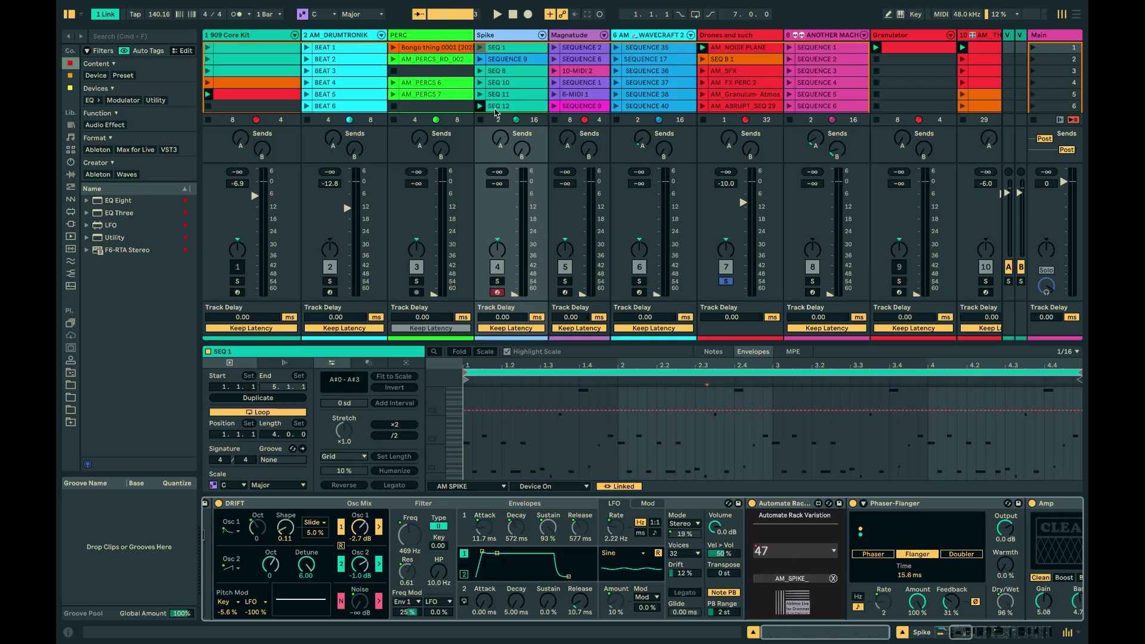
pyautogui.click(785, 554)
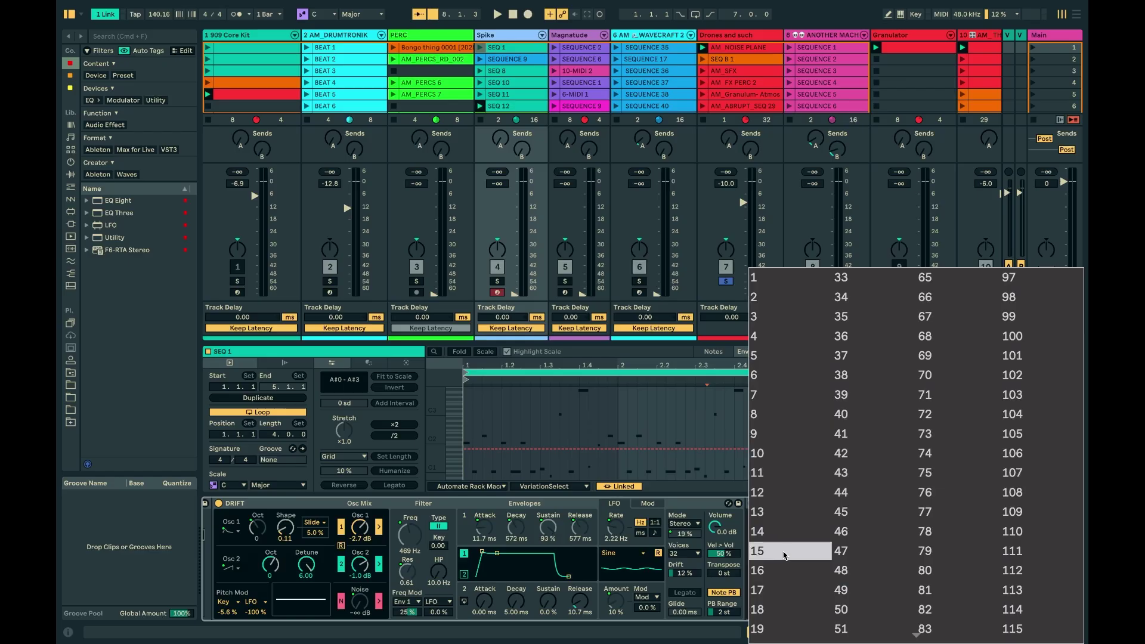
pyautogui.click(785, 551)
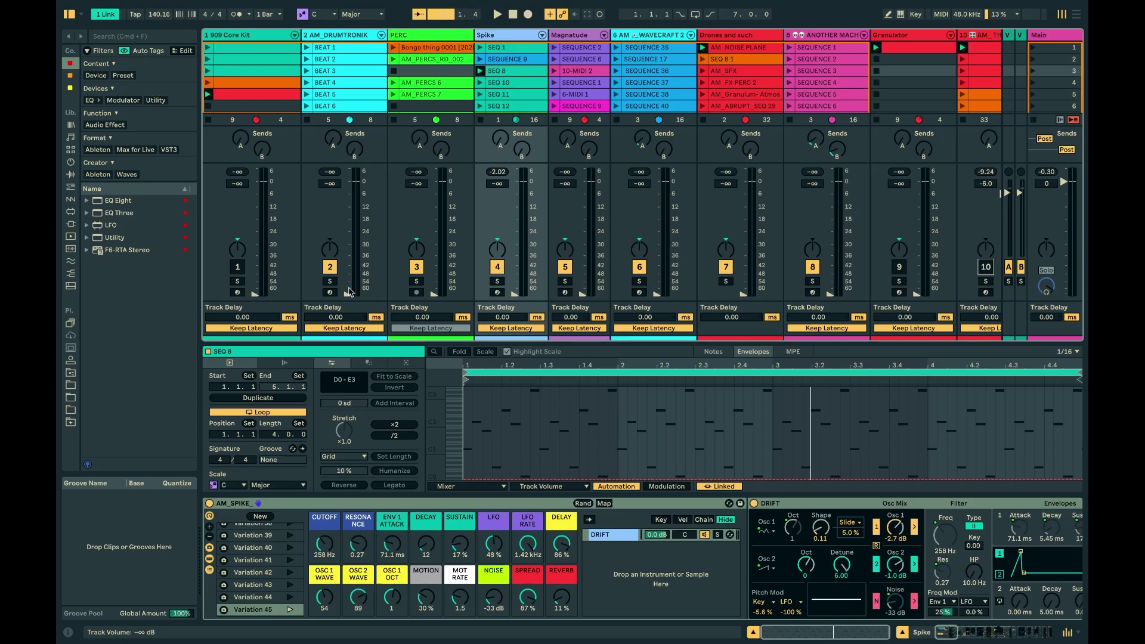
# Step: Set the Spike track's volume to -7.2 dB and review the MIDI mappings of the track volumes
pyautogui.moveTo(514, 294); pyautogui.dragTo(514, 196)
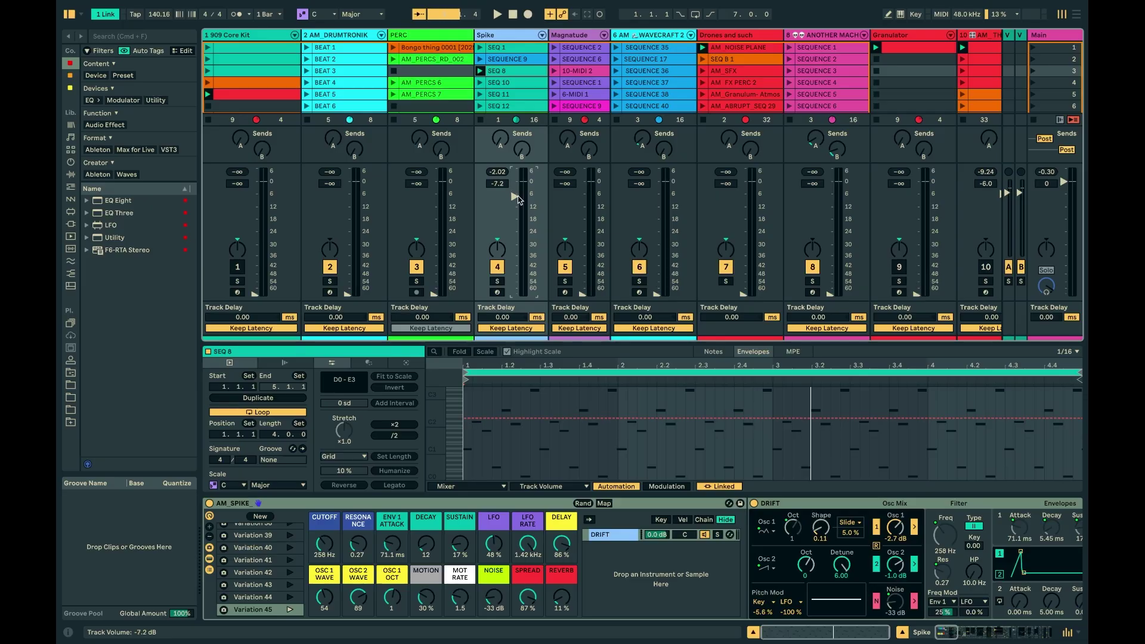
pyautogui.hotkey('ctrl', 'm')
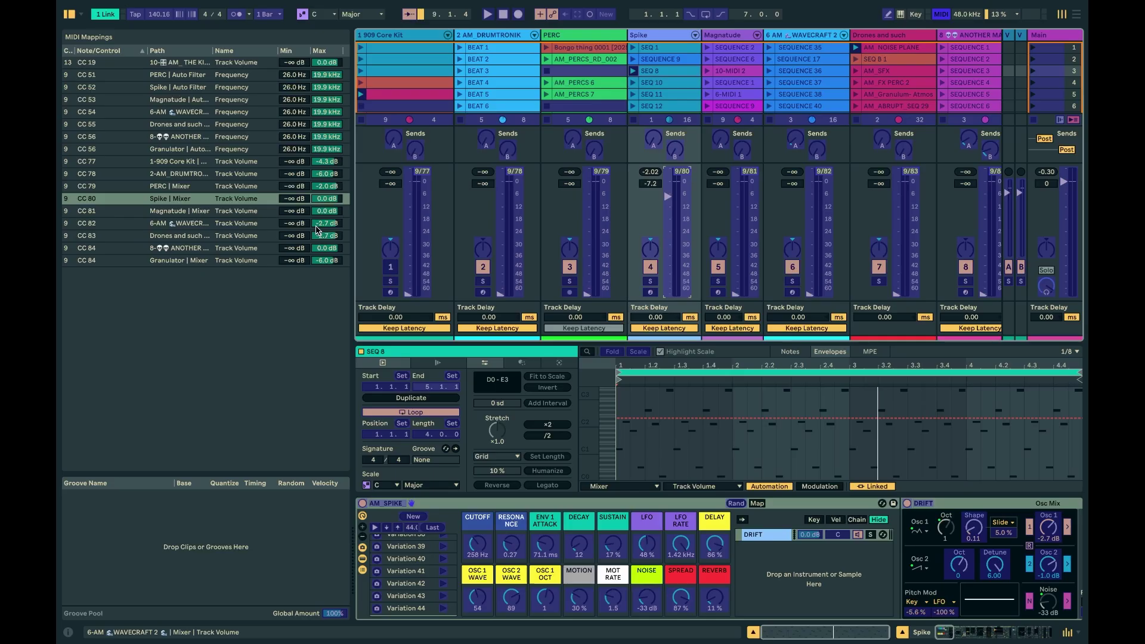
pyautogui.press('super+m')
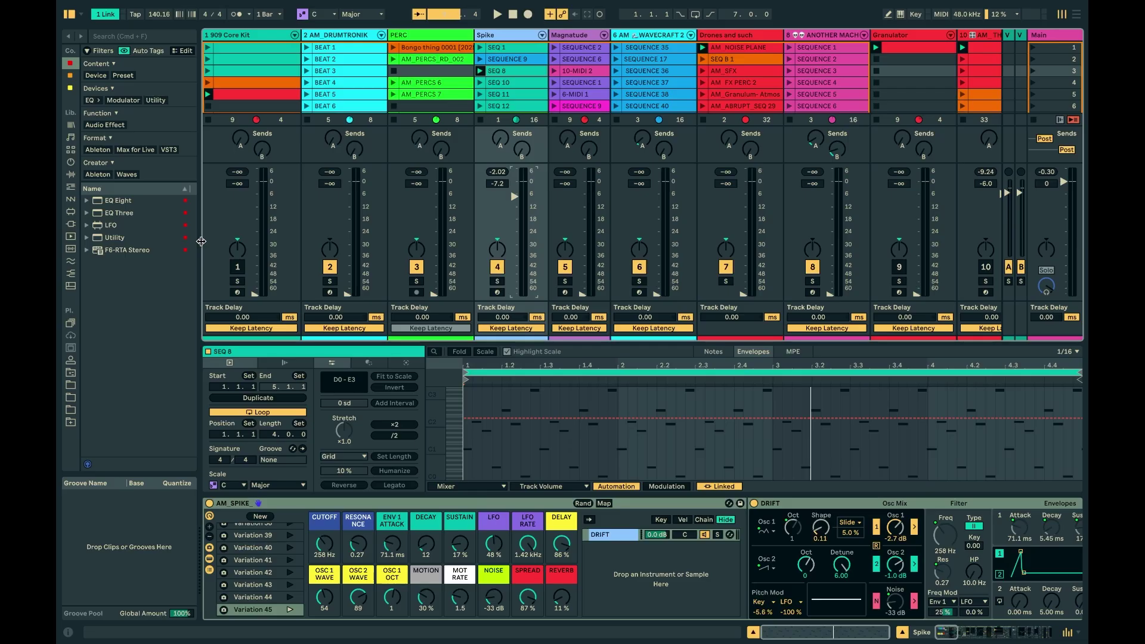
# Step: Play the session and step across its tracks from 909 Core Kit to Granulator
pyautogui.click(241, 36)
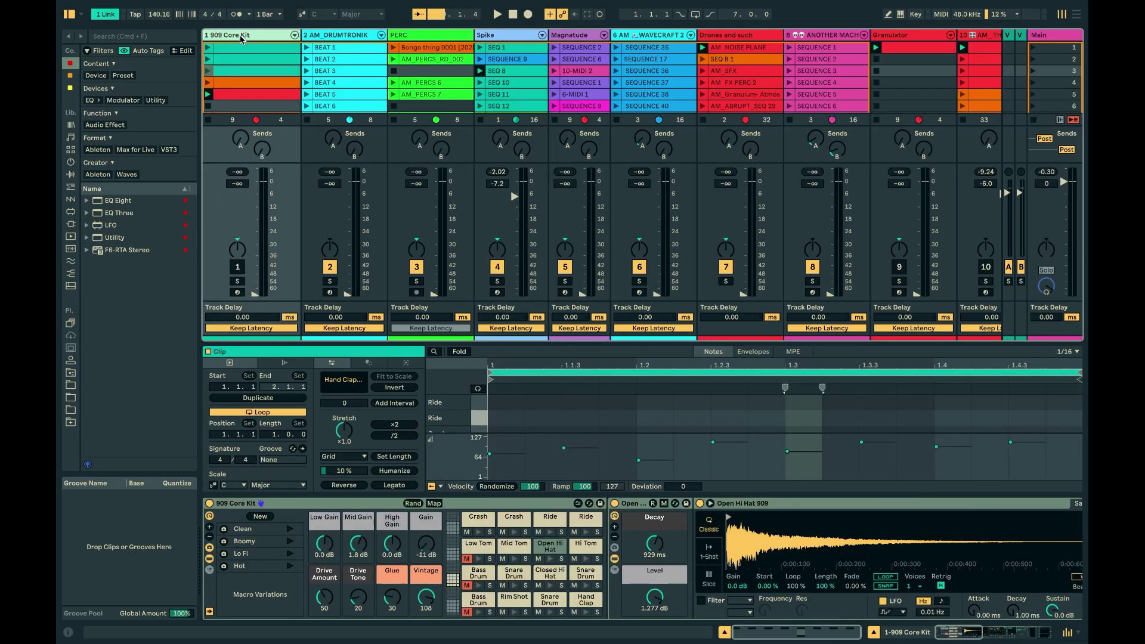
pyautogui.press('space')
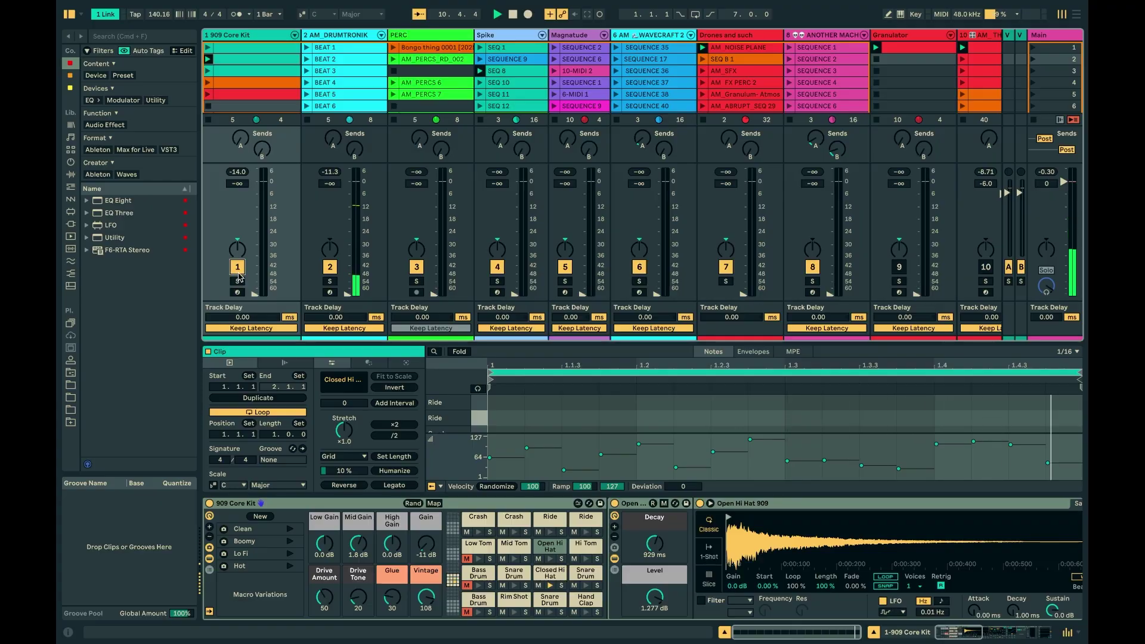
pyautogui.press('Right')
pyautogui.press('Right')
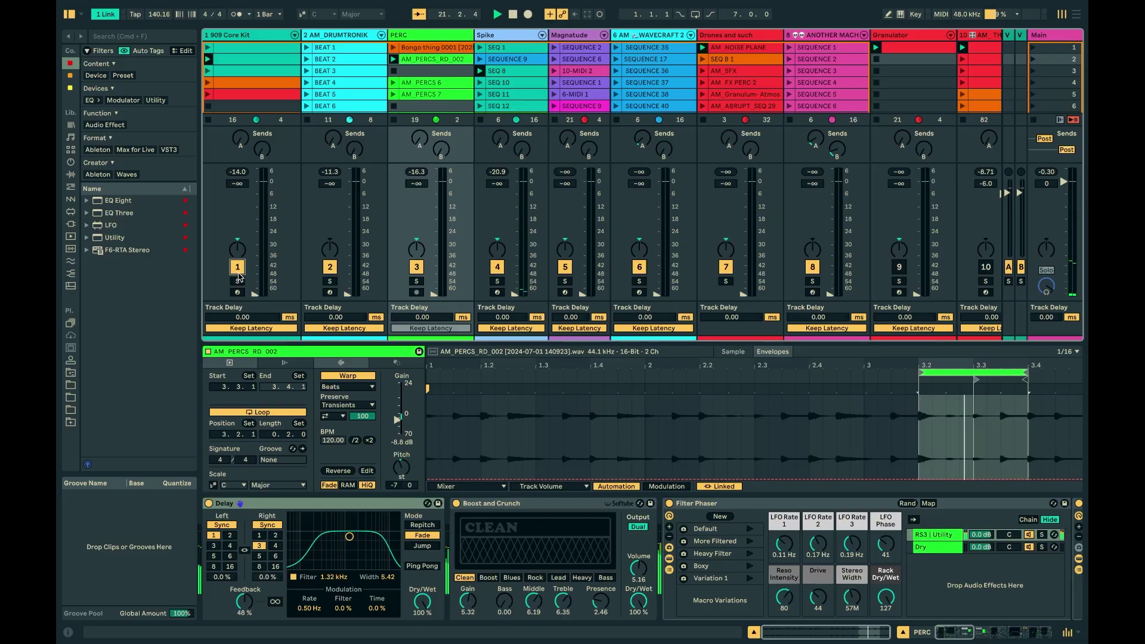
pyautogui.press('Up')
pyautogui.press('Right')
pyautogui.press('Right')
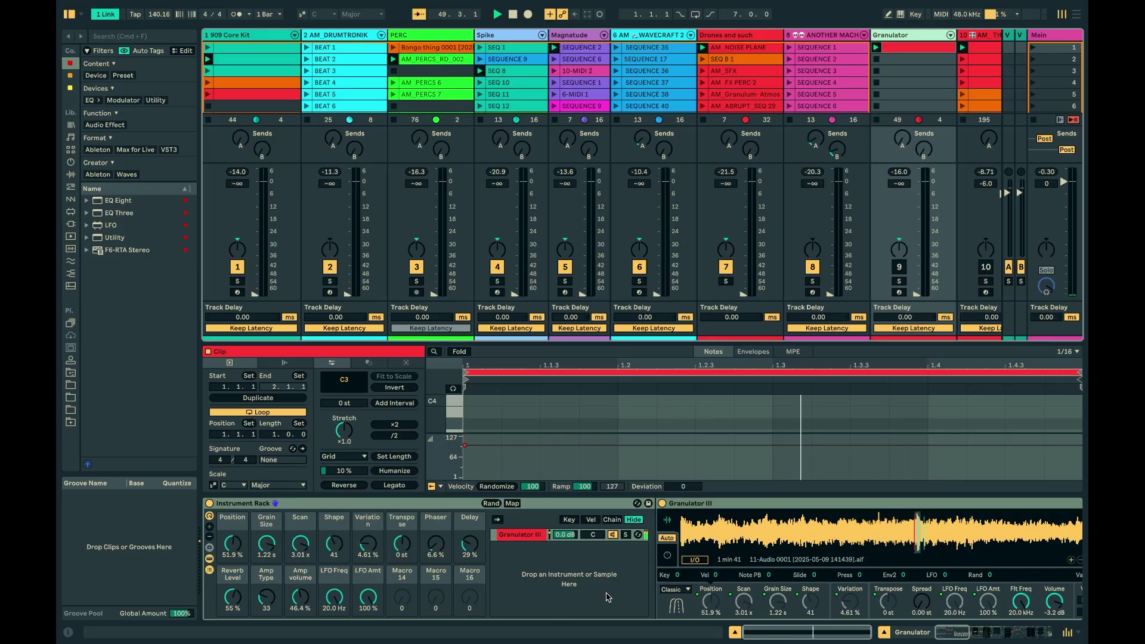
# Step: Deactivate track 8 and toggle the activation of the Granulator track
pyautogui.click(808, 269)
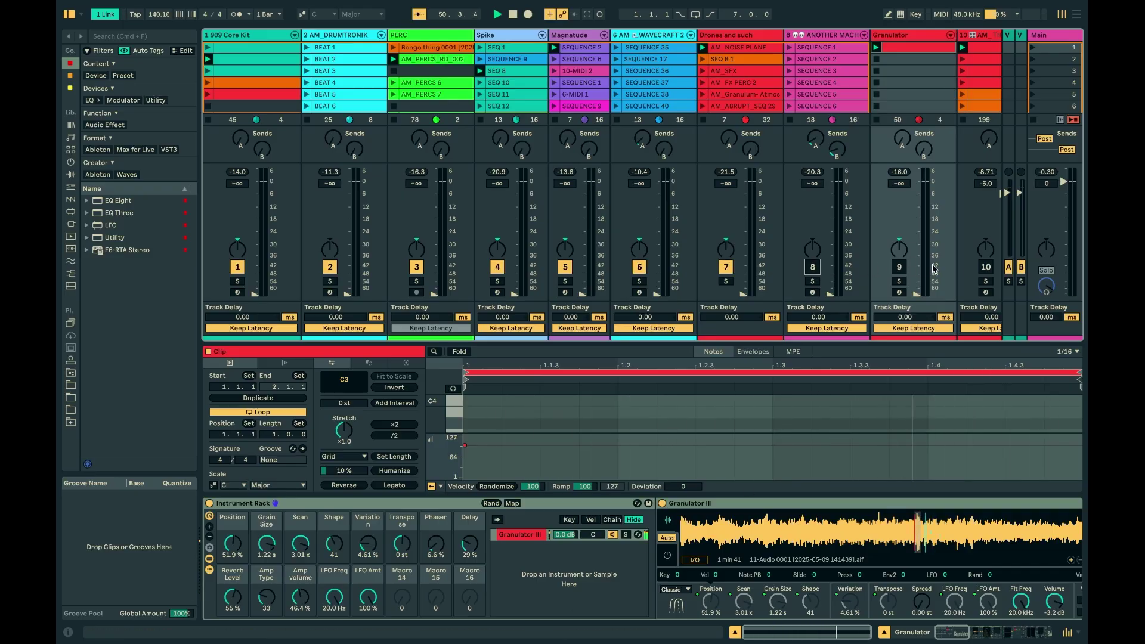
pyautogui.click(900, 269)
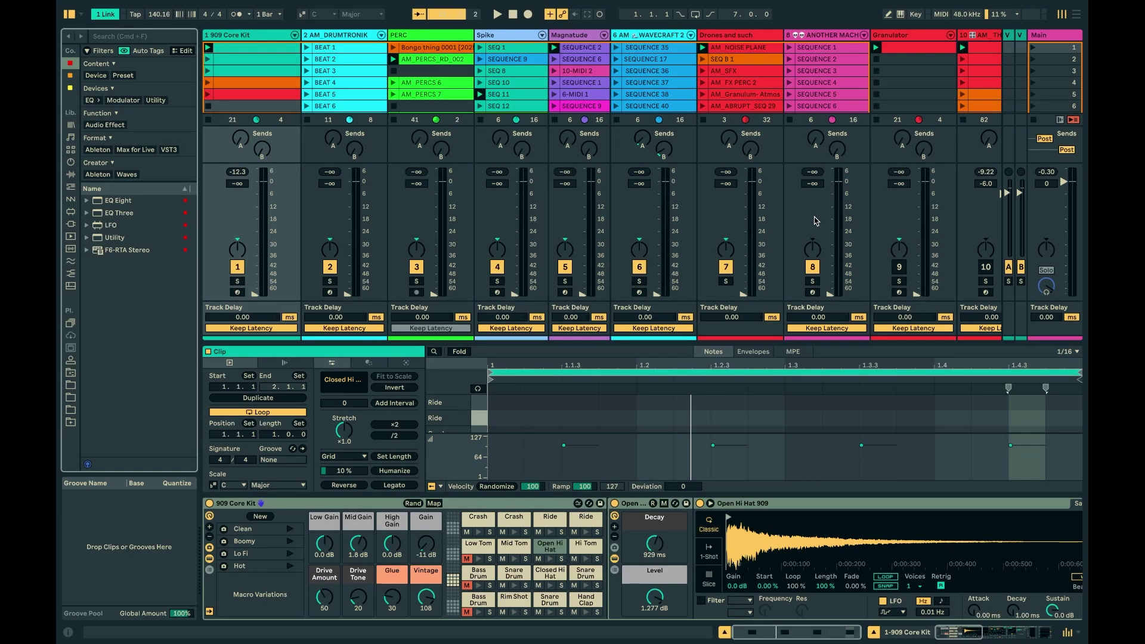
# Step: Restart playback and move from the 909 Core Kit track to the SEQ 1 clip on the Spike track
pyautogui.press('space')
pyautogui.press('space')
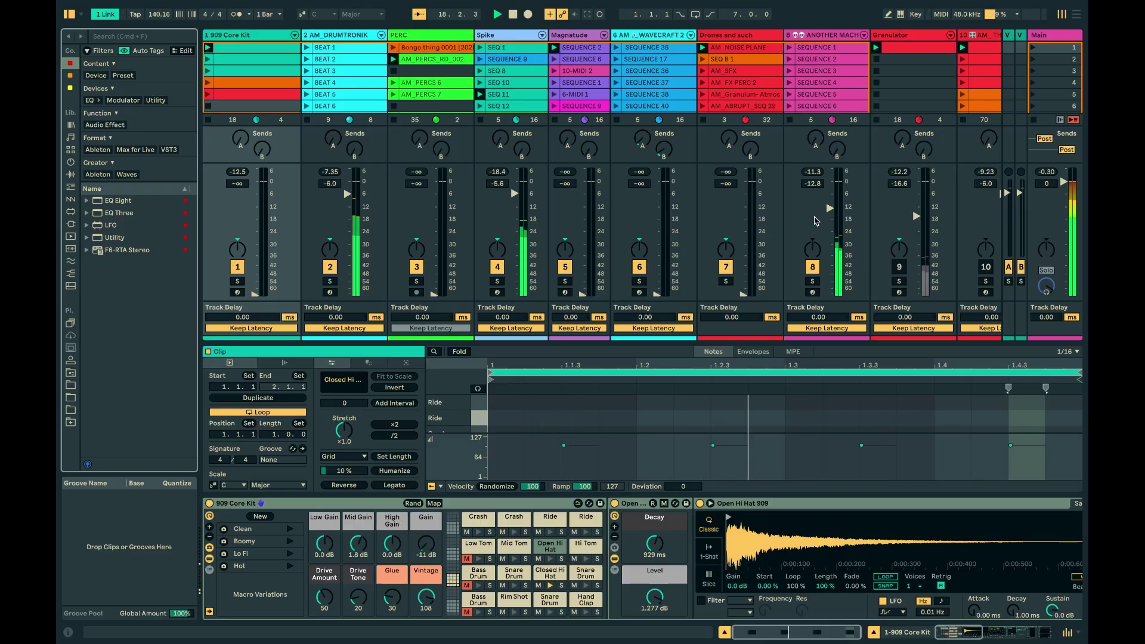
pyautogui.press('Right')
pyautogui.press('Right')
pyautogui.press('Right')
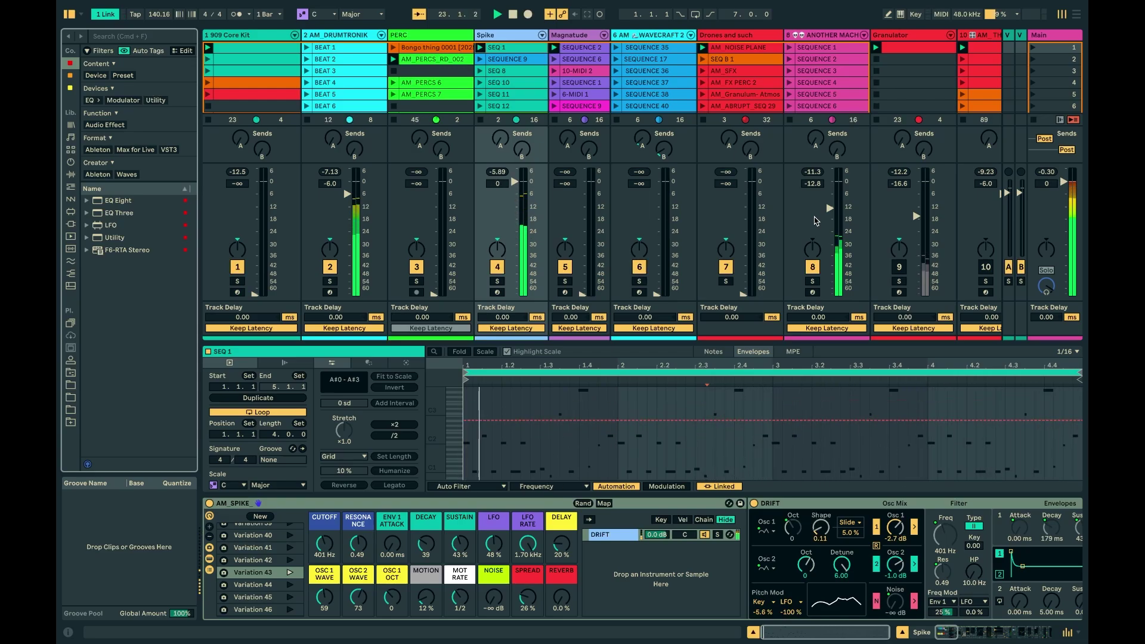
# Step: Go back to the 909 Core Kit clip, then show the SEQUENCE 9 clip on the Spike track during playback
pyautogui.press('Left')
pyautogui.press('Left')
pyautogui.press('Left')
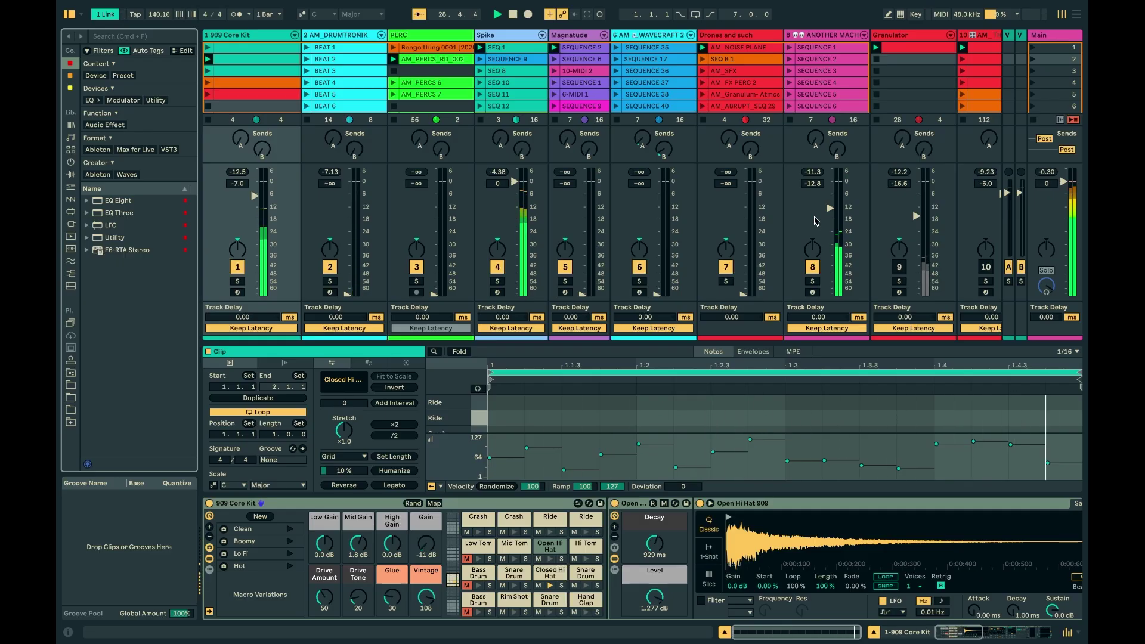
pyautogui.press('Right')
pyautogui.press('Right')
pyautogui.press('Right')
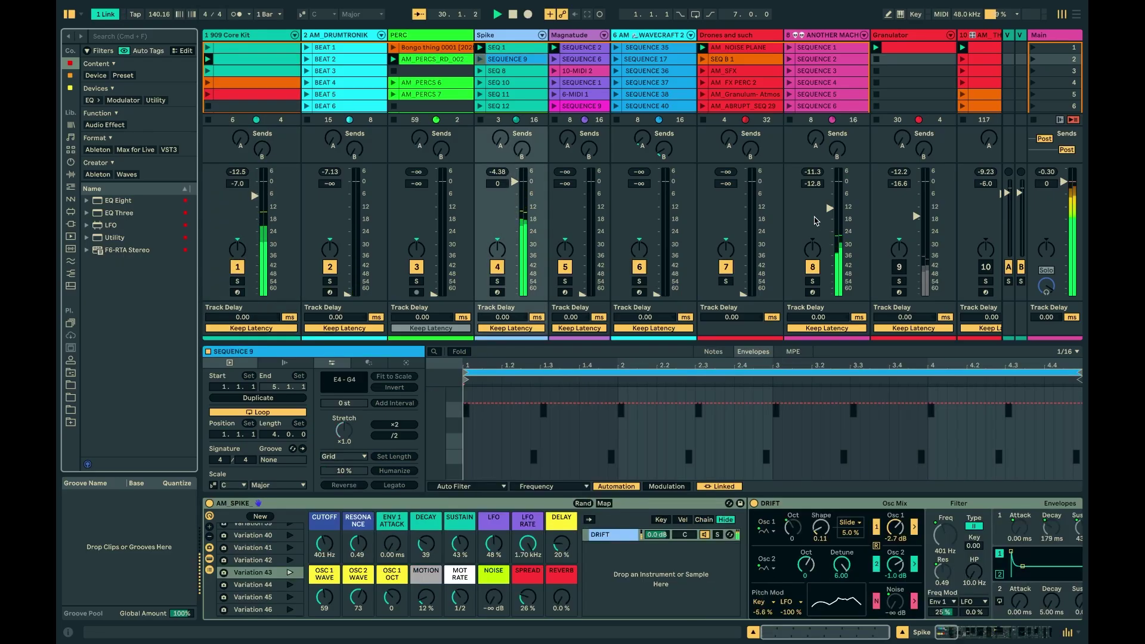